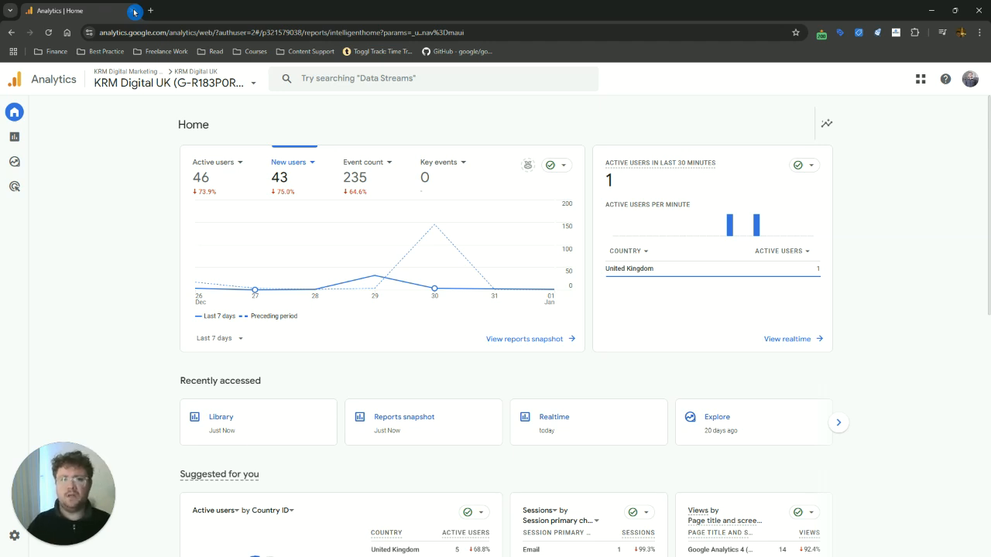
Open the Reports snapshot and look through its summary cards.
{"action": "left_click", "coordinate": [15, 137]}
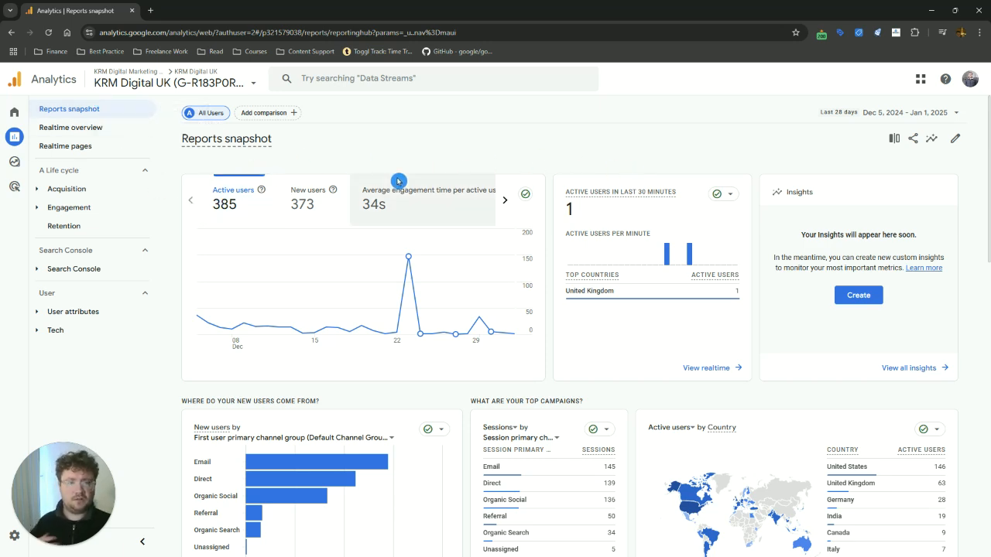
{"action": "scroll", "coordinate": [398, 181], "scroll_direction": "down", "scroll_amount": 5}
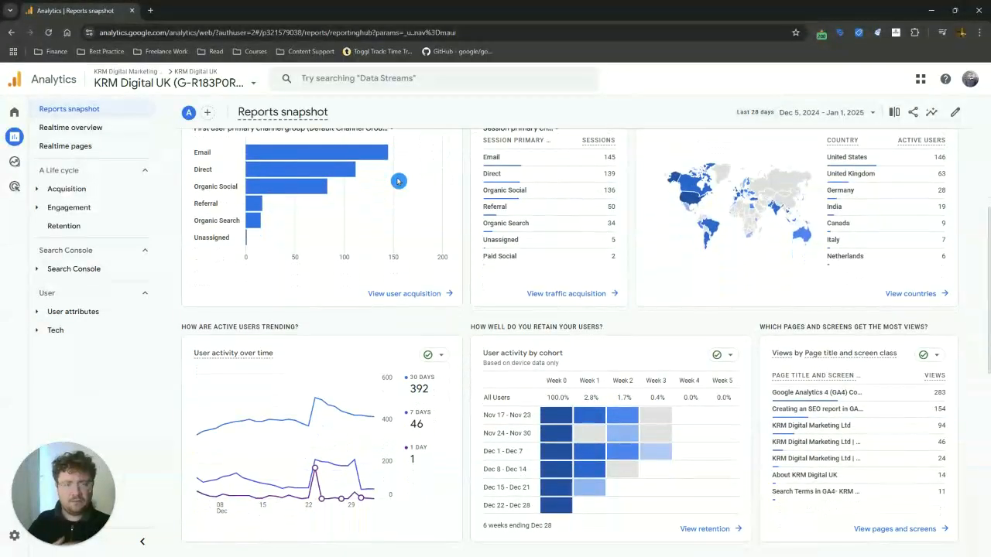
{"action": "scroll", "coordinate": [398, 182], "scroll_direction": "down", "scroll_amount": 5}
{"action": "scroll", "coordinate": [398, 181], "scroll_direction": "up", "scroll_amount": 3}
{"action": "scroll", "coordinate": [398, 181], "scroll_direction": "up", "scroll_amount": 2}
{"action": "scroll", "coordinate": [398, 181], "scroll_direction": "down", "scroll_amount": 2}
{"action": "scroll", "coordinate": [398, 181], "scroll_direction": "up", "scroll_amount": 6}
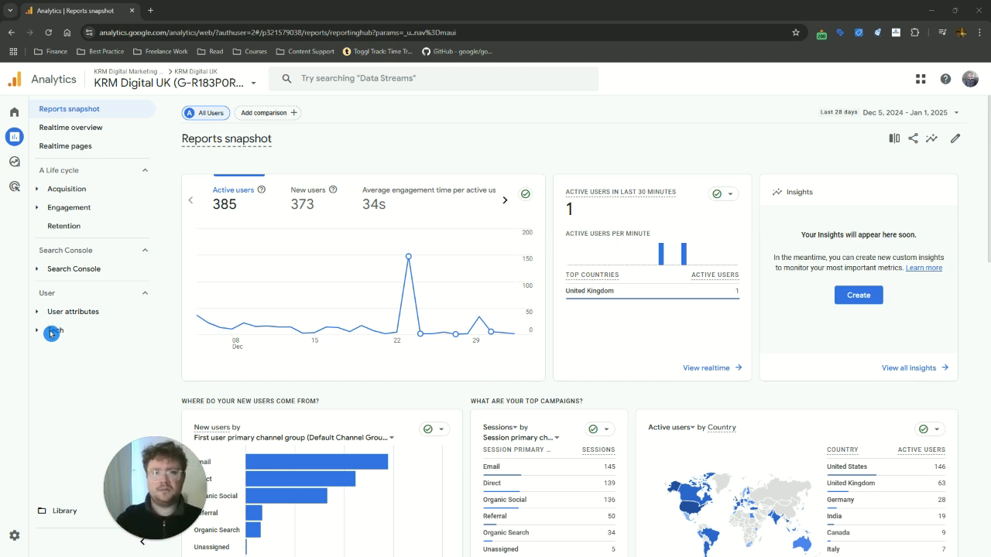
Start a new blank overview report from the report Library.
{"action": "left_click", "coordinate": [65, 511]}
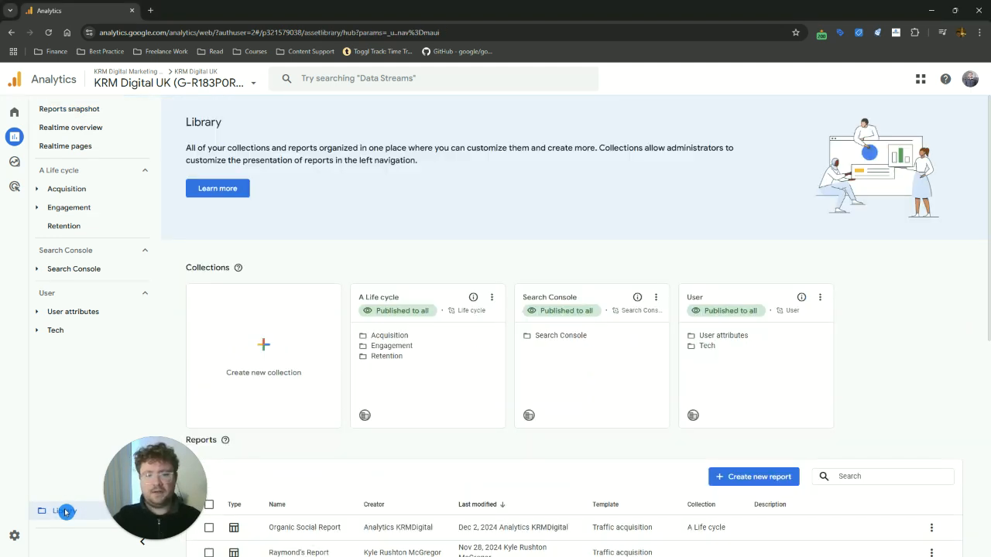
{"action": "scroll", "coordinate": [675, 474], "scroll_direction": "down", "scroll_amount": 2}
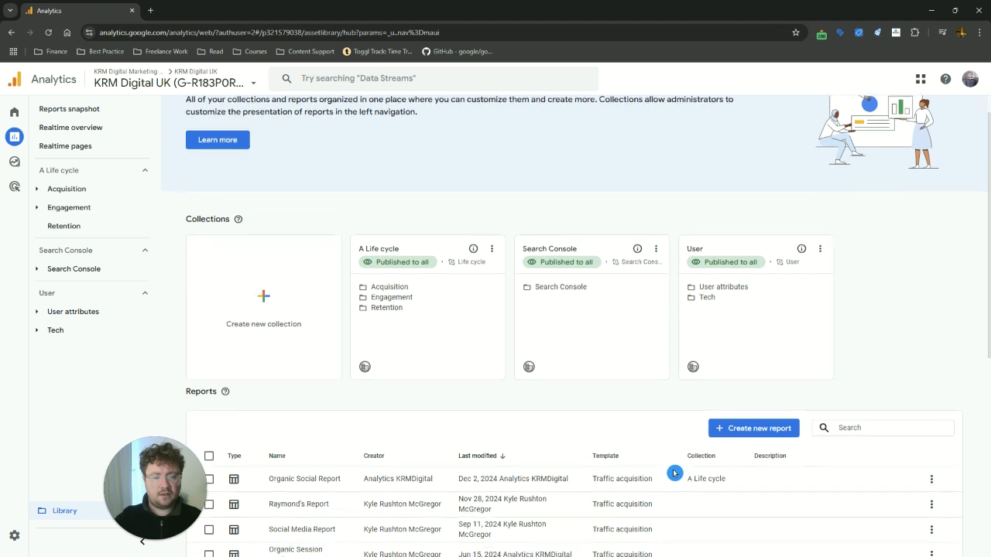
{"action": "left_click", "coordinate": [777, 324]}
{"action": "left_click", "coordinate": [770, 345]}
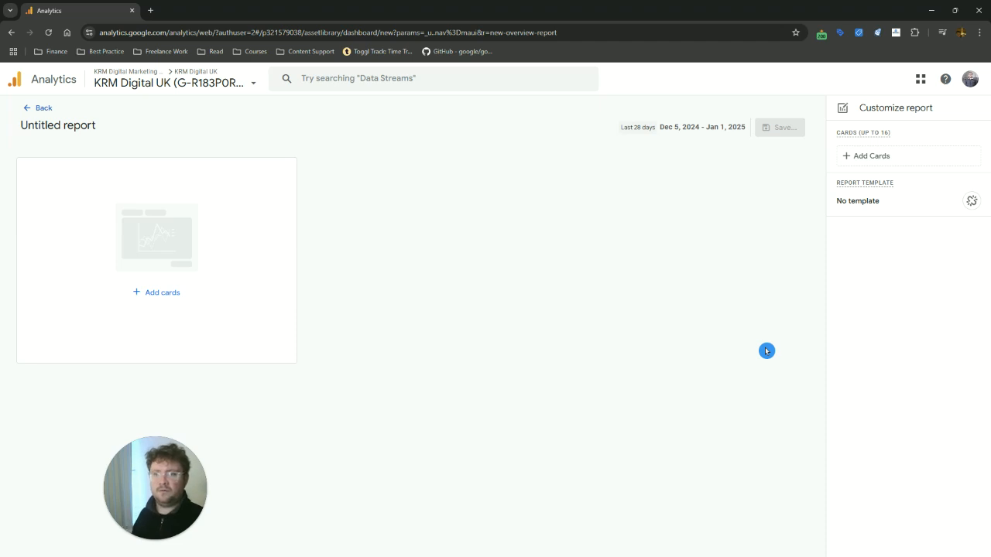
Select the summary cards Event count by Event name, Organic Google Search impressions by Landing page + query string, and Active users by Language.
{"action": "left_click", "coordinate": [869, 156]}
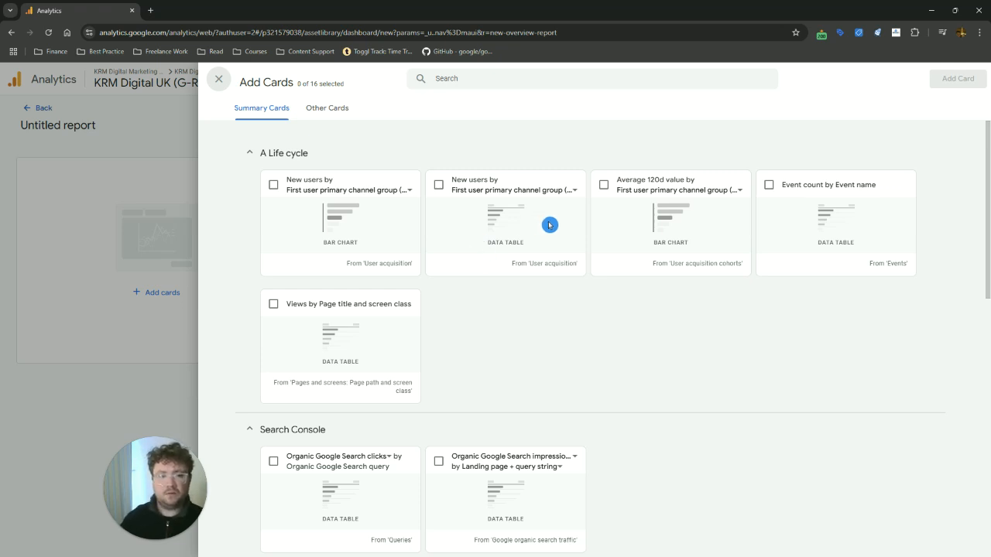
{"action": "left_click", "coordinate": [768, 185]}
{"action": "scroll", "coordinate": [478, 330], "scroll_direction": "down", "scroll_amount": 3}
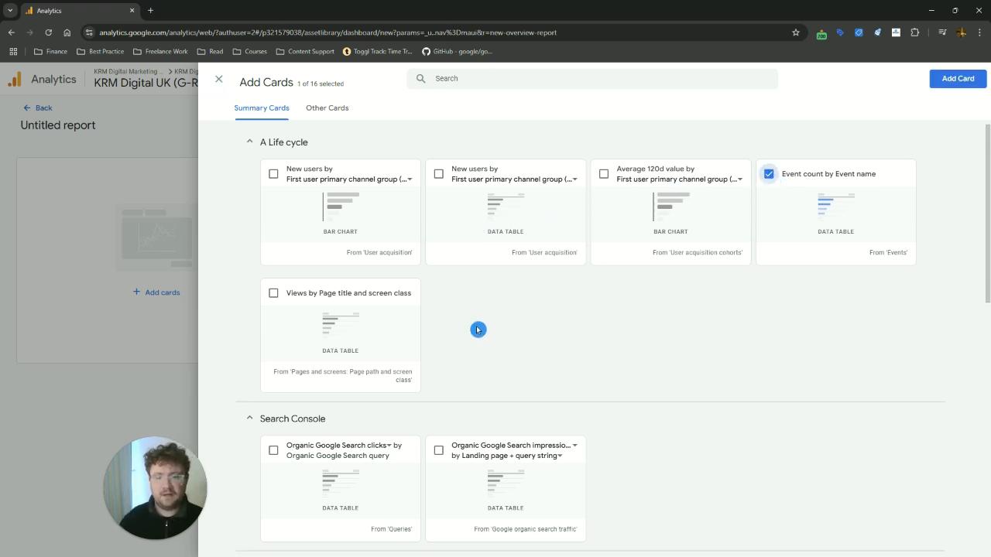
{"action": "left_click", "coordinate": [438, 255]}
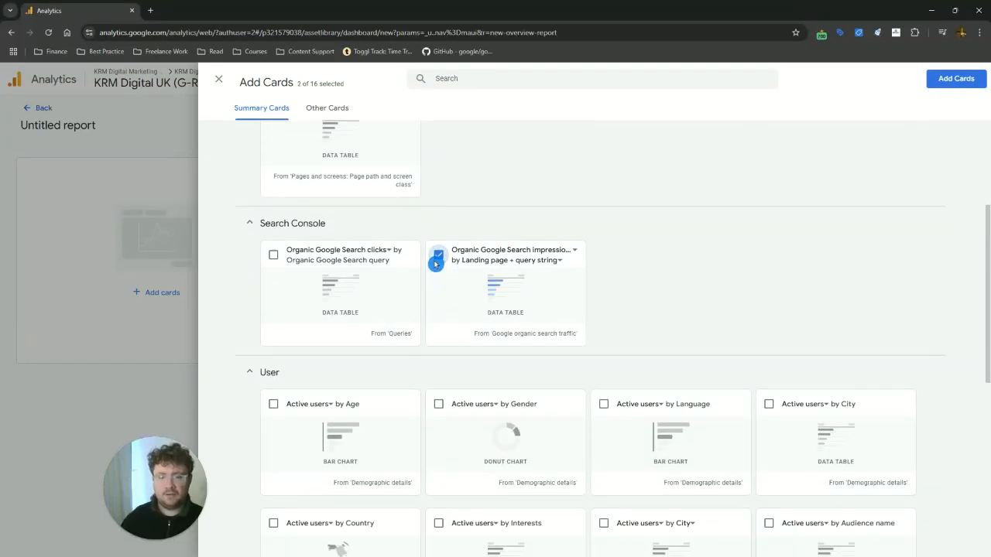
{"action": "scroll", "coordinate": [436, 263], "scroll_direction": "down", "scroll_amount": 4}
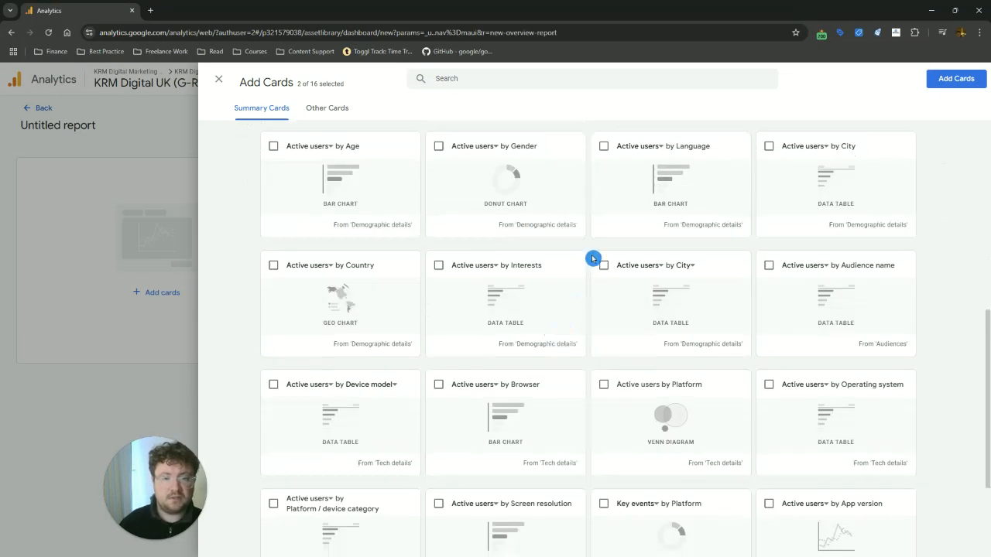
{"action": "left_click", "coordinate": [603, 146]}
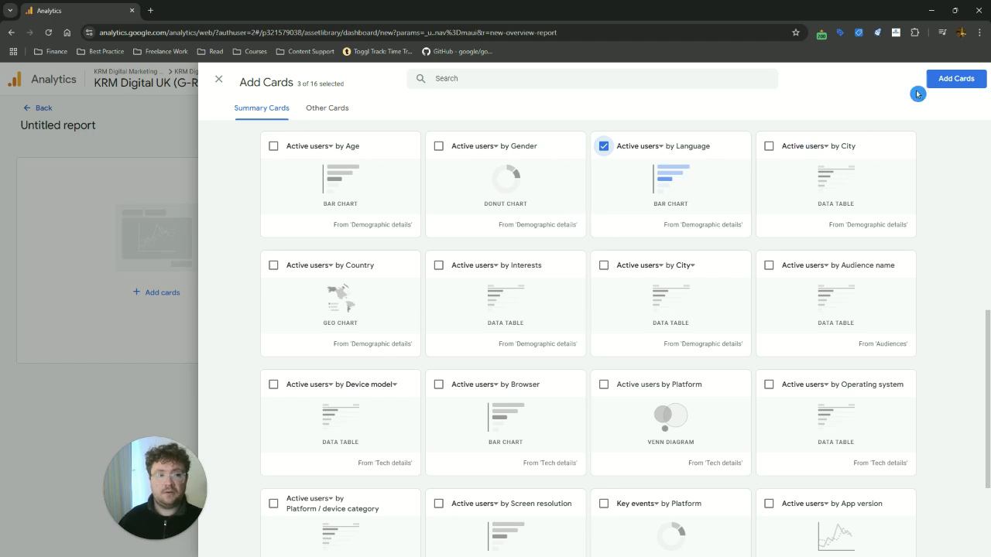
Also select the Lifetime value and Key events by Primary channel group cards, and add all selected cards to the report.
{"action": "left_click", "coordinate": [309, 109]}
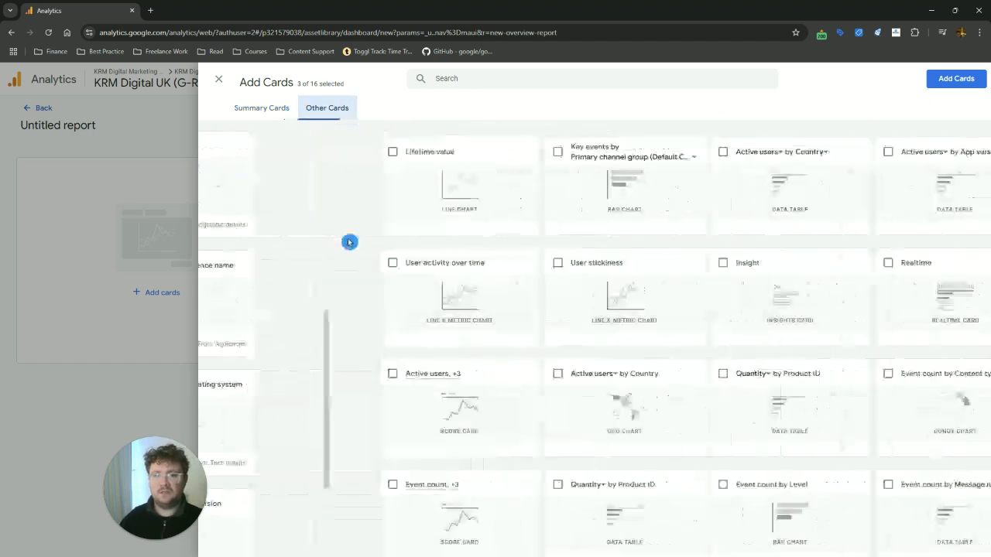
{"action": "scroll", "coordinate": [335, 323], "scroll_direction": "down", "scroll_amount": 5}
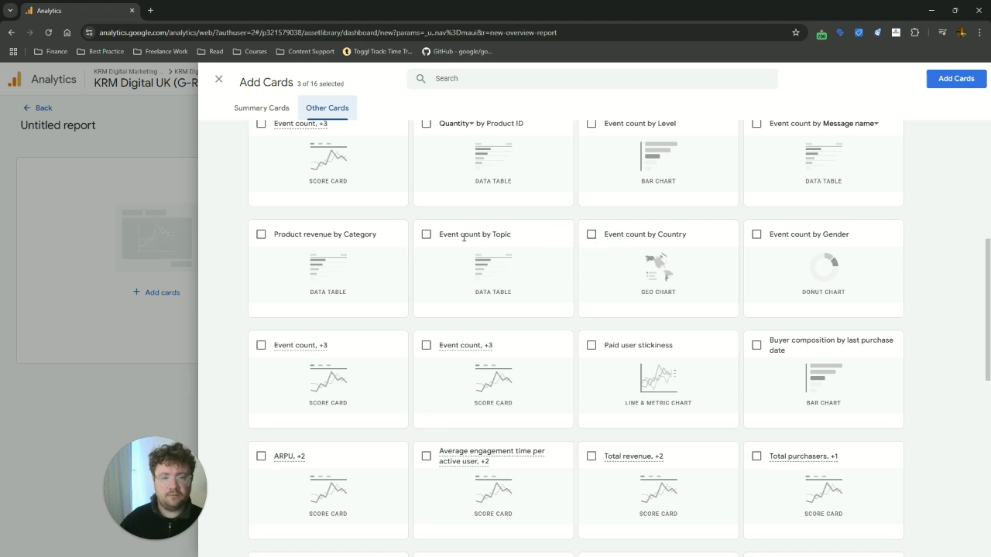
{"action": "scroll", "coordinate": [271, 236], "scroll_direction": "up", "scroll_amount": 5}
{"action": "left_click", "coordinate": [264, 151]}
{"action": "left_click", "coordinate": [426, 152]}
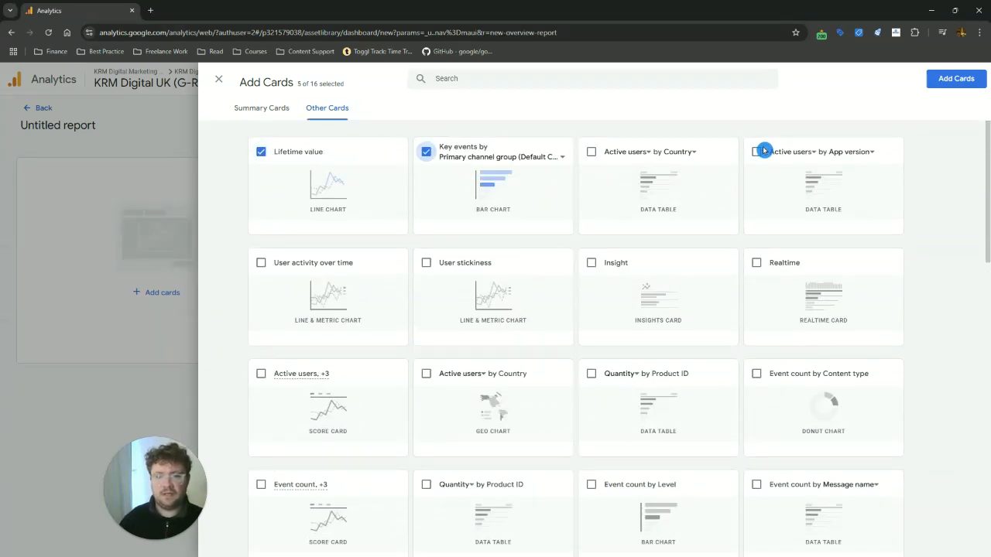
{"action": "left_click", "coordinate": [956, 79]}
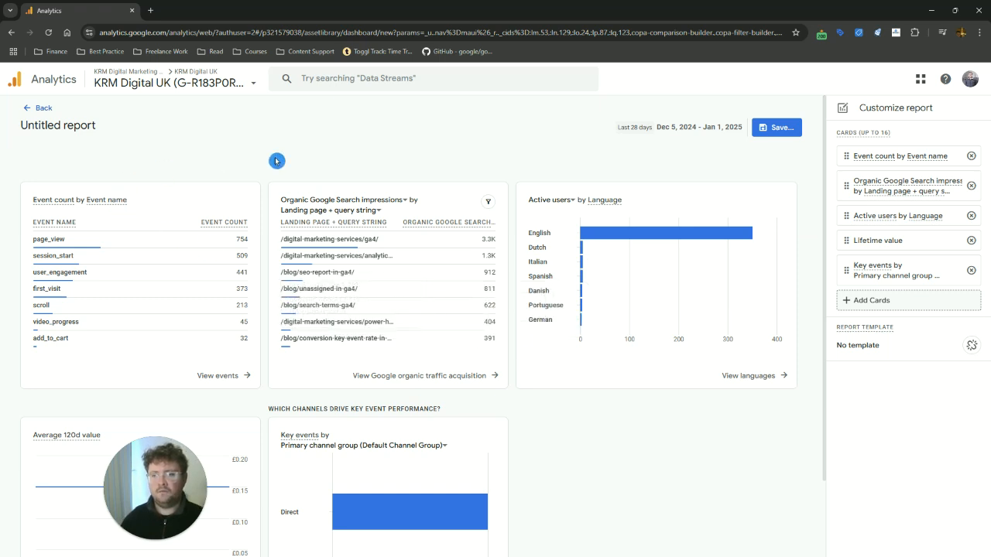
Reorder the cards as Key events, Active users by Language, Lifetime value, Event count by Event name, Organic Google Search impressions.
{"action": "left_click_drag", "start_coordinate": [846, 270], "coordinate": [845, 183]}
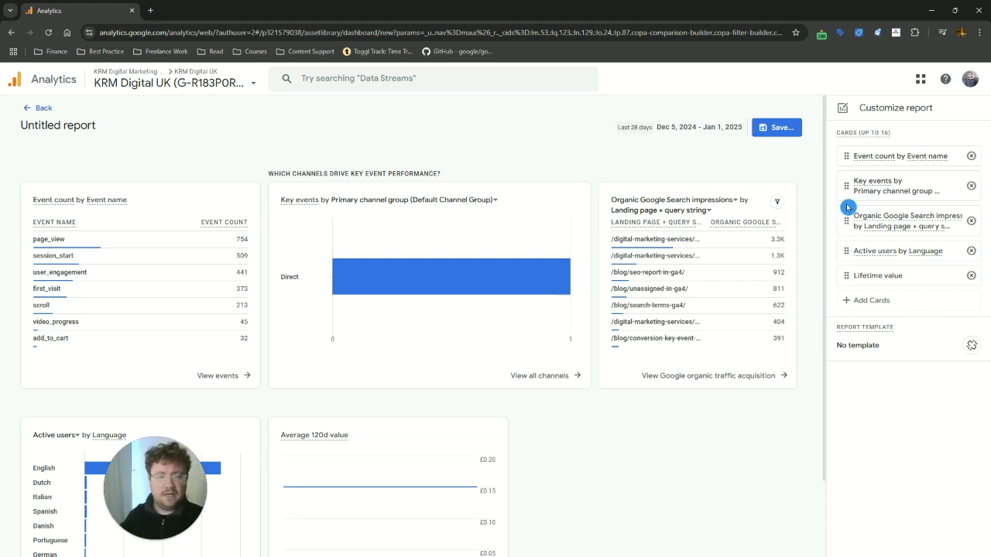
{"action": "left_click_drag", "start_coordinate": [847, 186], "coordinate": [846, 159]}
{"action": "left_click_drag", "start_coordinate": [849, 249], "coordinate": [847, 191]}
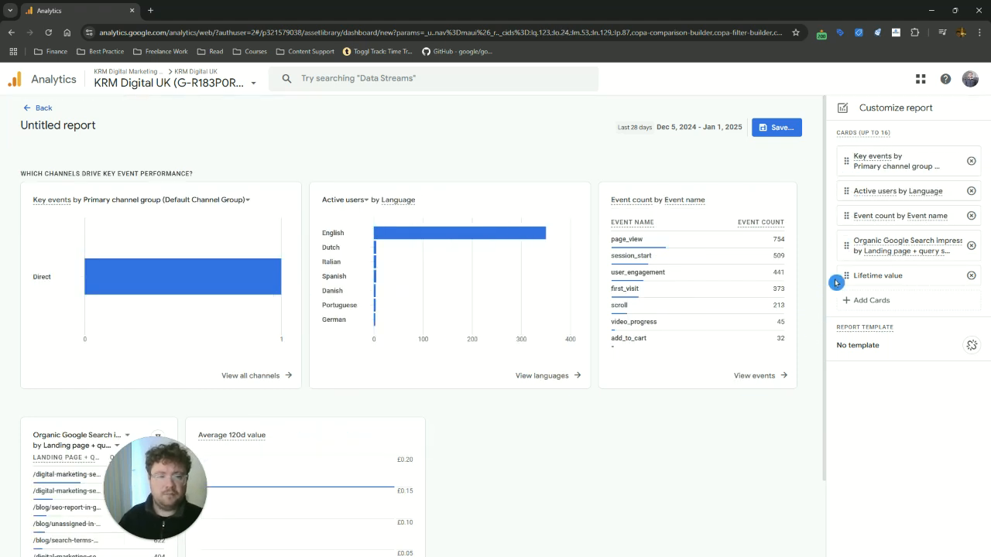
{"action": "left_click_drag", "start_coordinate": [846, 276], "coordinate": [845, 215]}
Save the new overview report under the name "Test Report".
{"action": "left_click", "coordinate": [777, 129]}
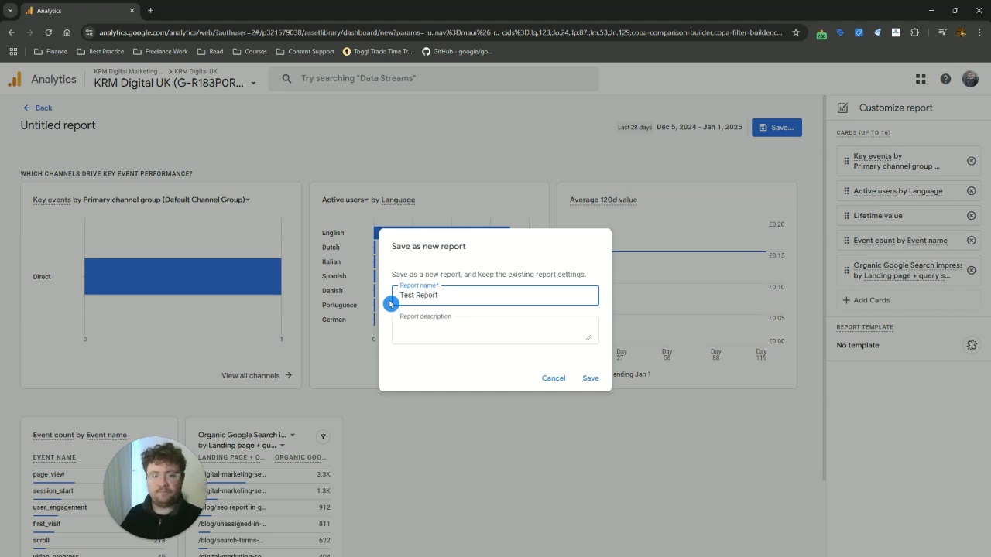
{"action": "type", "text": "Test Report"}
{"action": "left_click", "coordinate": [590, 378]}
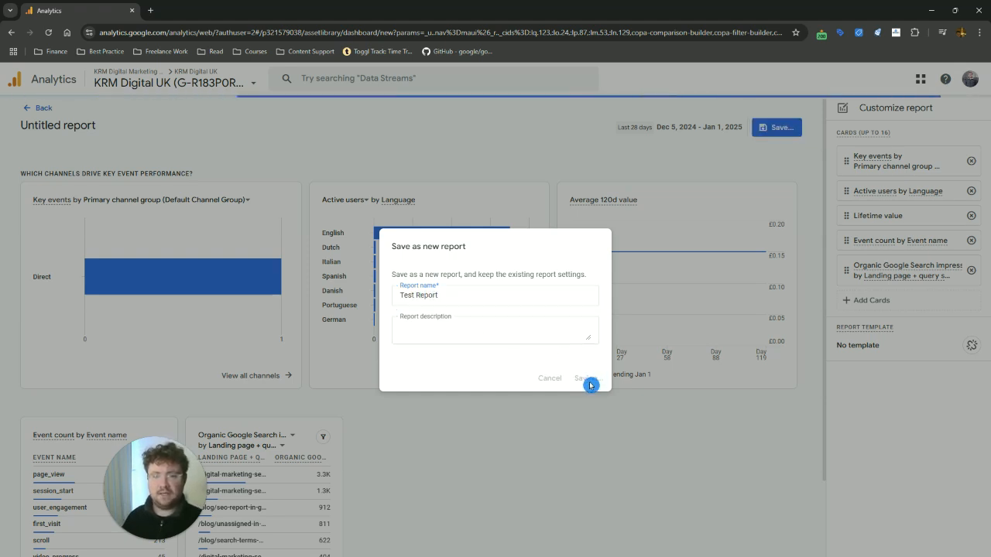
Return to the Library and set Test Report as the Reports snapshot.
{"action": "left_click", "coordinate": [40, 108]}
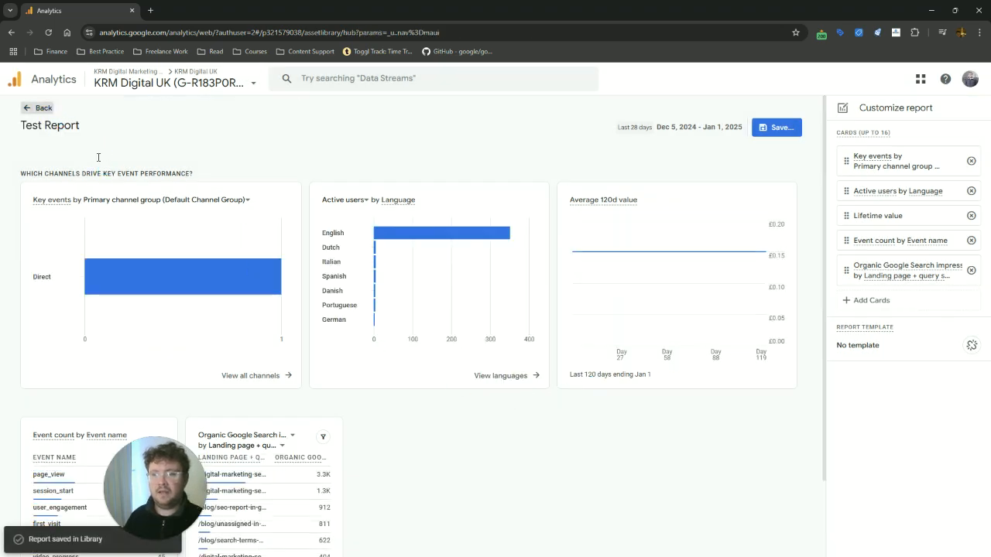
{"action": "scroll", "coordinate": [325, 360], "scroll_direction": "down", "scroll_amount": 2}
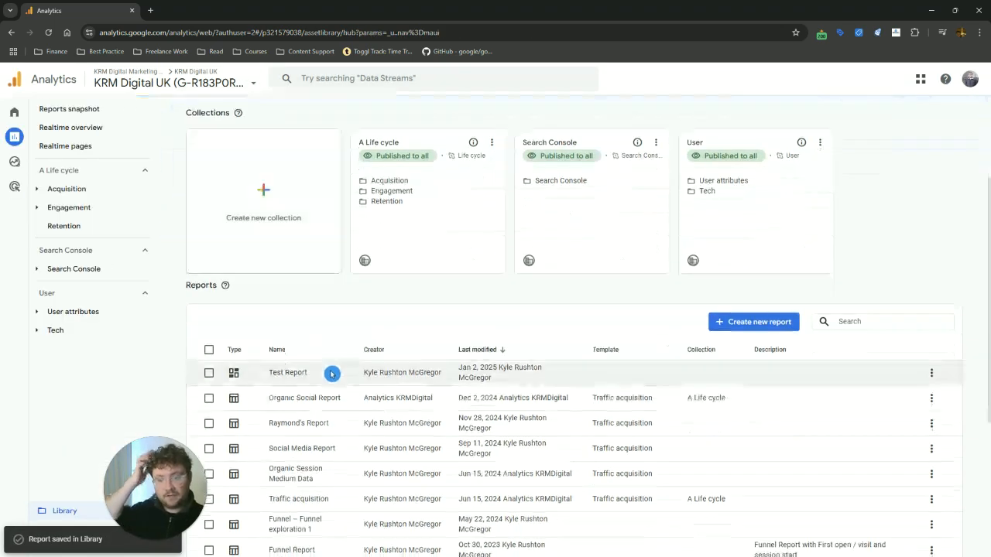
{"action": "left_click", "coordinate": [932, 378]}
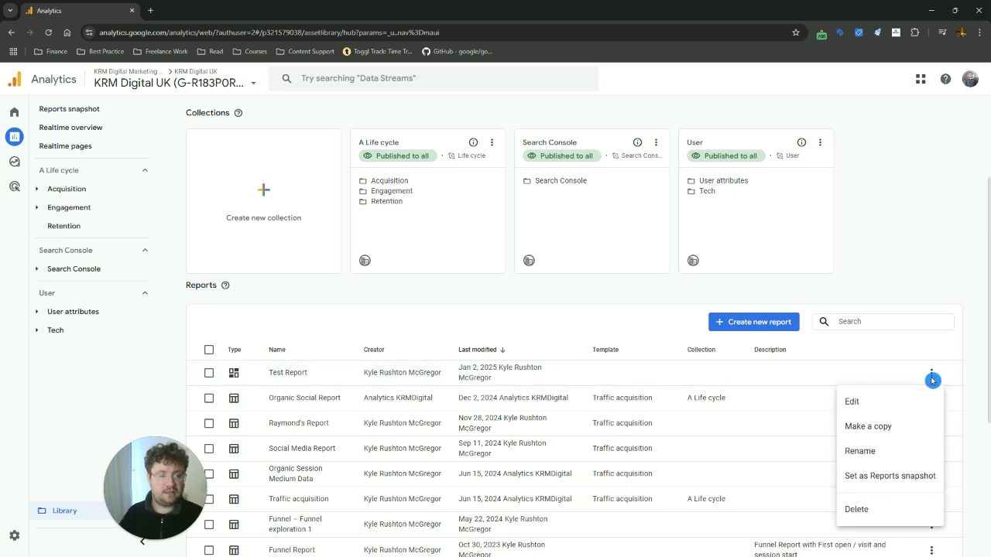
{"action": "left_click", "coordinate": [886, 480]}
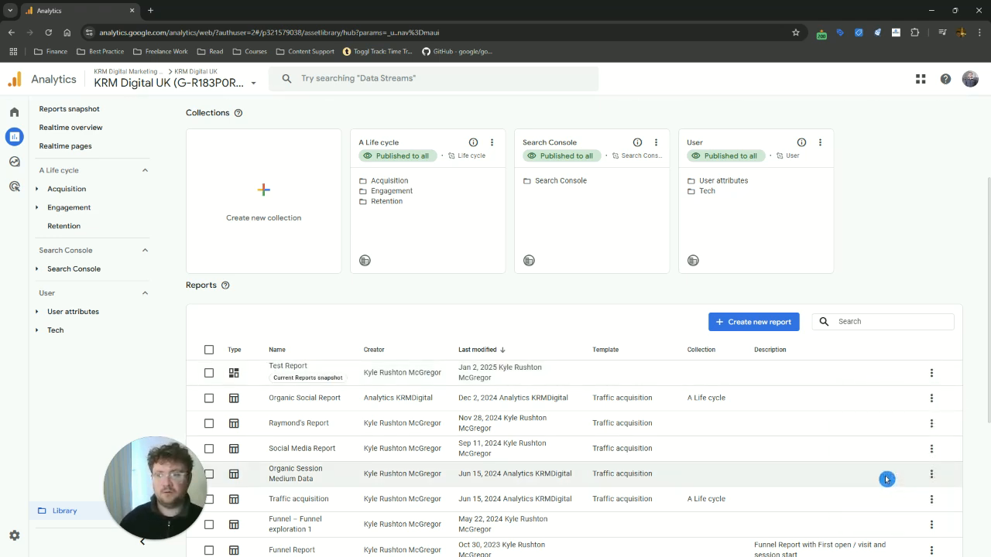
View the Reports snapshot page to check its new card layout.
{"action": "left_click", "coordinate": [64, 112]}
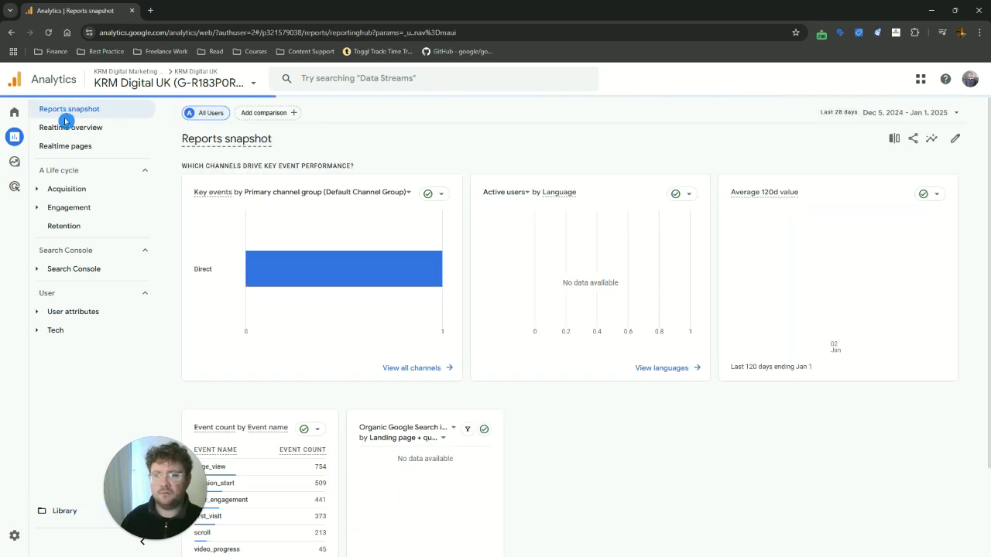
{"action": "scroll", "coordinate": [323, 405], "scroll_direction": "down", "scroll_amount": 2}
{"action": "scroll", "coordinate": [520, 338], "scroll_direction": "up", "scroll_amount": 2}
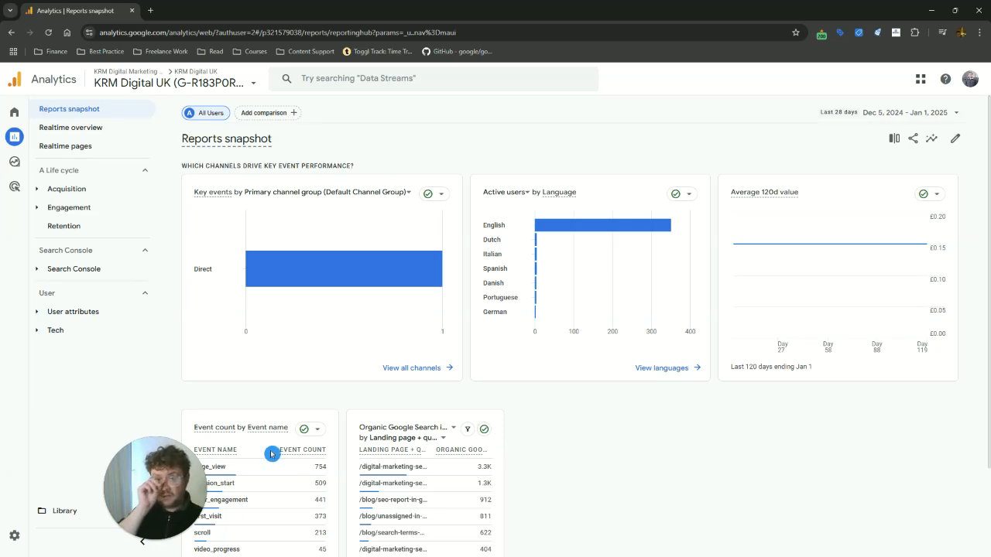
Look at the report creation options in the Library and open Test Report for editing.
{"action": "left_click", "coordinate": [60, 513]}
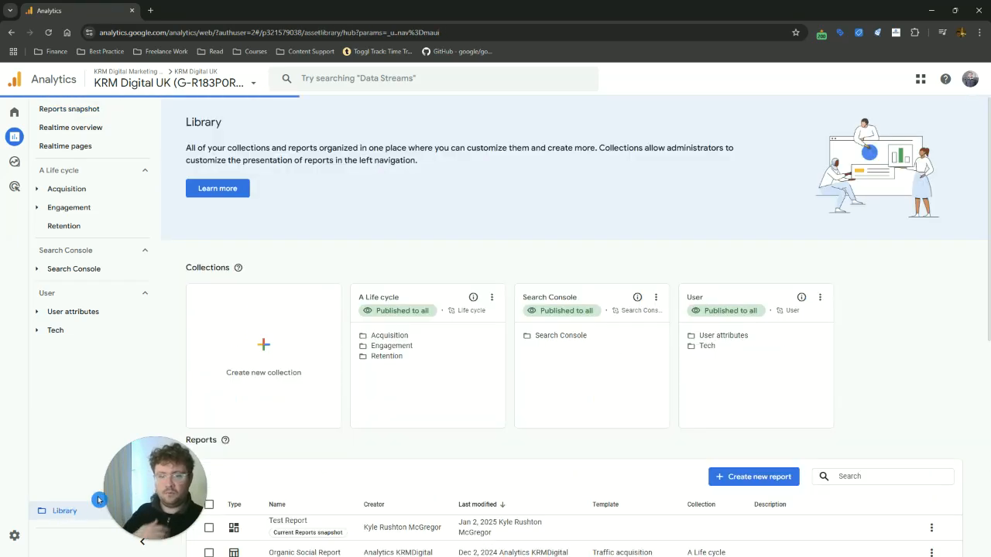
{"action": "scroll", "coordinate": [530, 434], "scroll_direction": "down", "scroll_amount": 2}
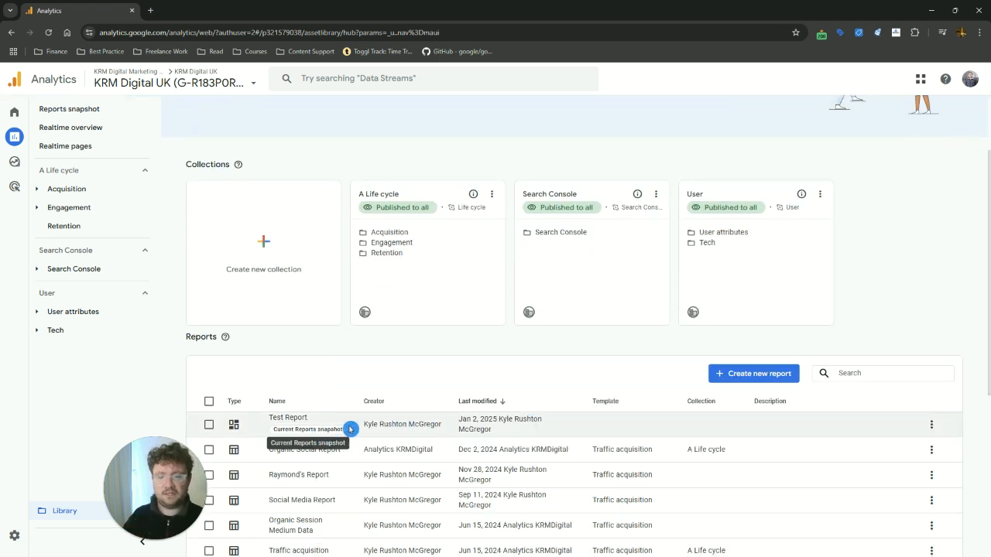
{"action": "left_click", "coordinate": [754, 374]}
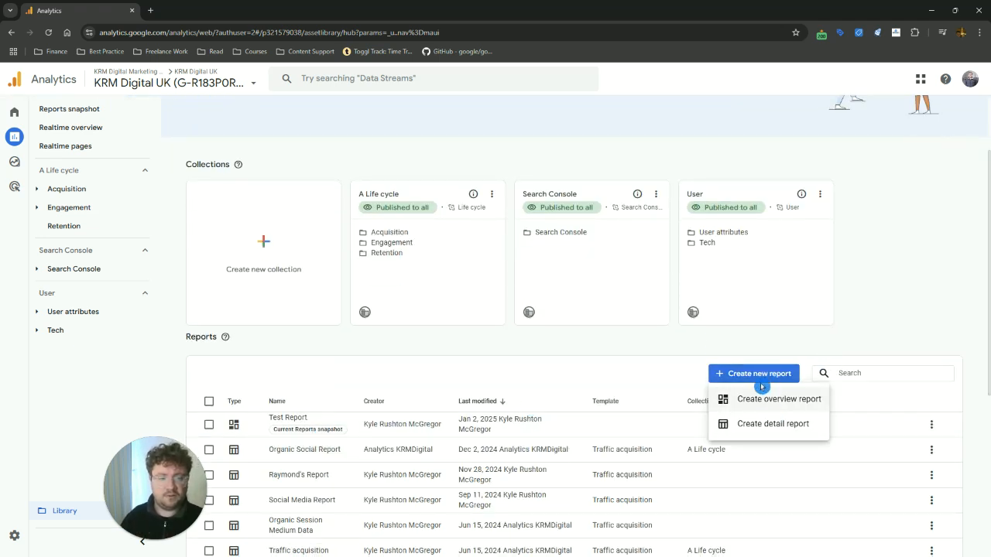
{"action": "left_click", "coordinate": [694, 340]}
{"action": "left_click", "coordinate": [931, 424]}
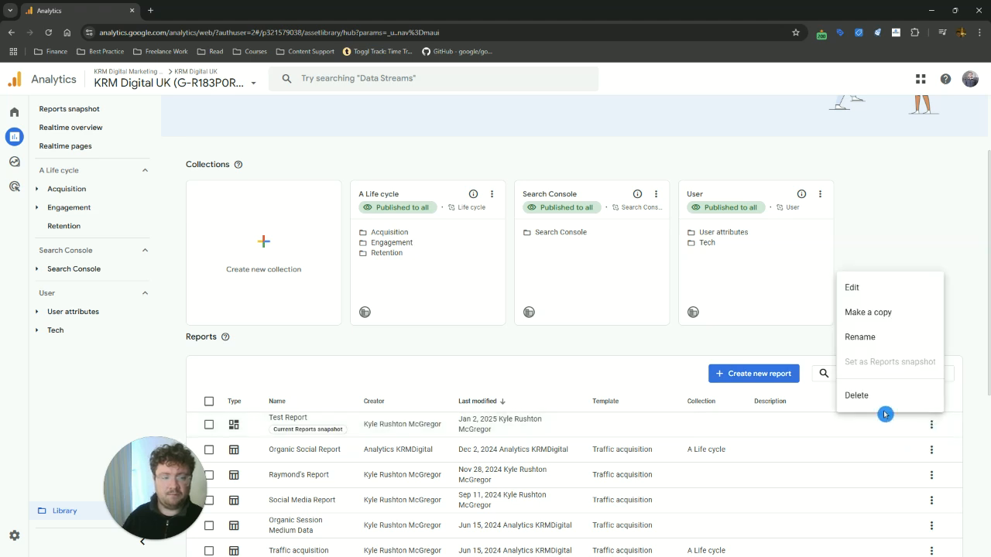
{"action": "left_click", "coordinate": [878, 298]}
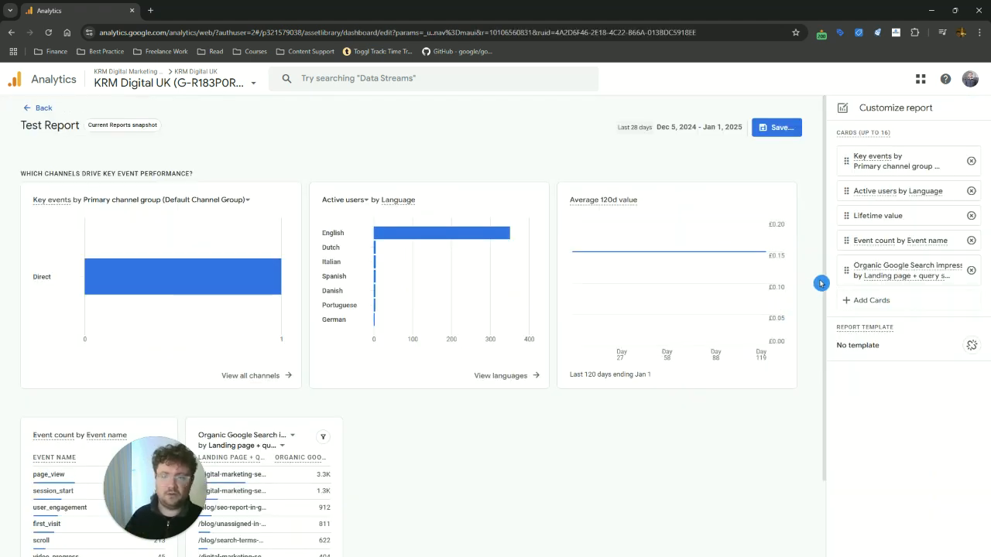
Browse the summary cards available for Test Report and return to the Library without adding any.
{"action": "left_click", "coordinate": [847, 300]}
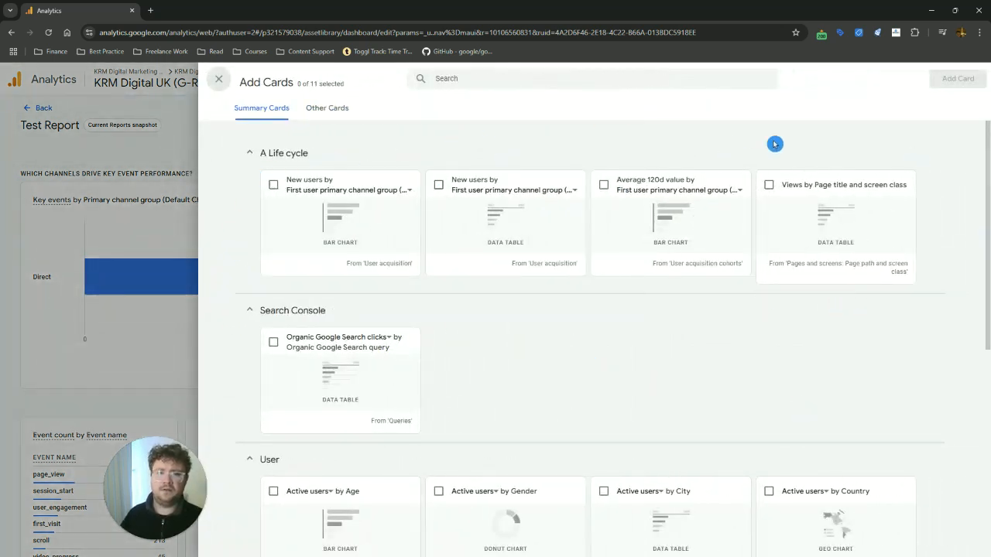
{"action": "scroll", "coordinate": [329, 354], "scroll_direction": "down", "scroll_amount": 5}
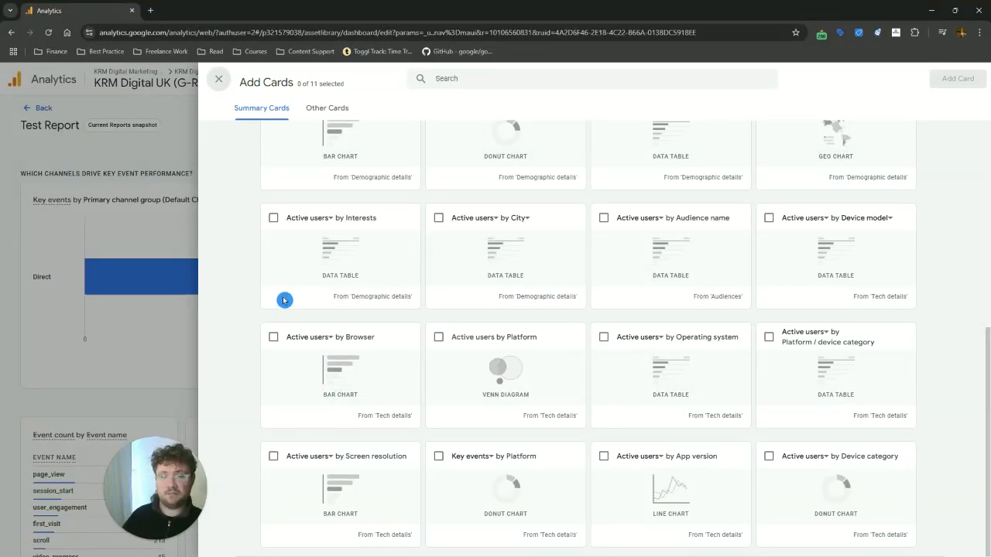
{"action": "left_click", "coordinate": [220, 82]}
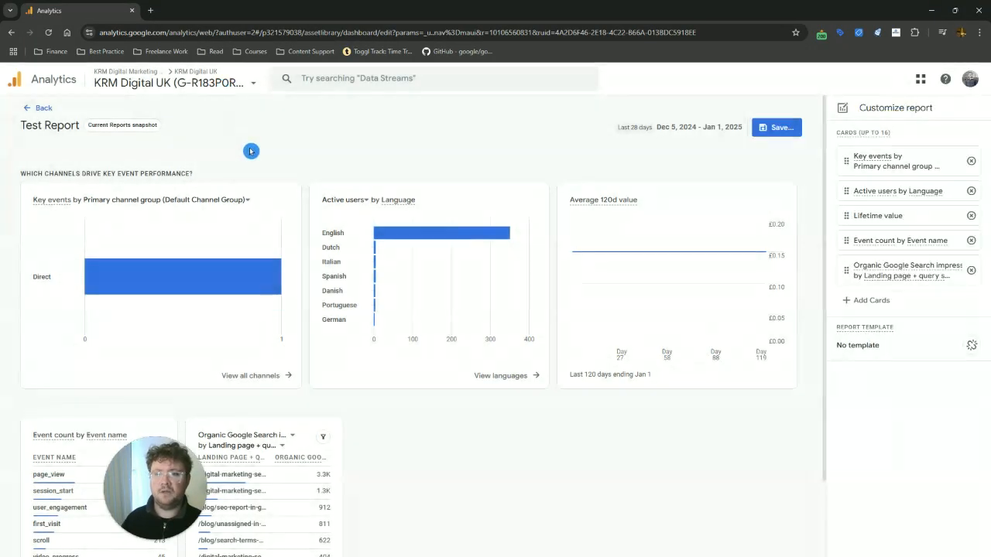
{"action": "left_click", "coordinate": [41, 108]}
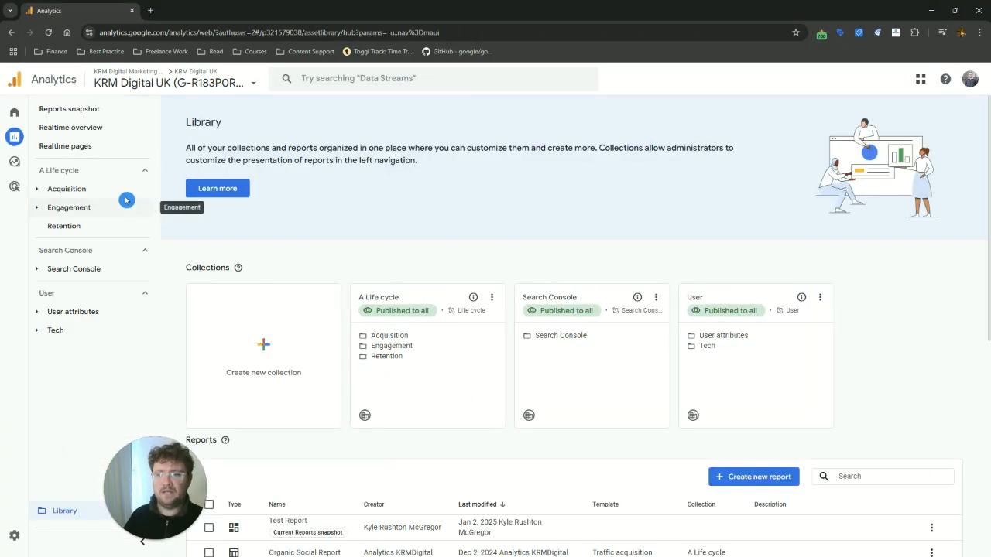
Open the Traffic acquisition report in the Life cycle collection's Acquisition topic.
{"action": "left_click", "coordinate": [122, 191]}
{"action": "left_click", "coordinate": [119, 243]}
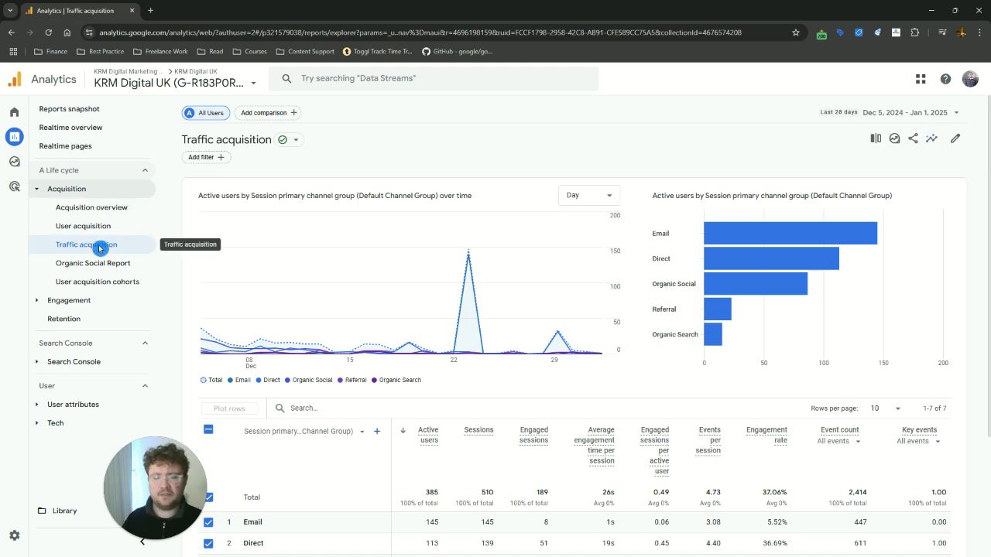
Open the Traffic acquisition report for customization.
{"action": "left_click", "coordinate": [955, 139]}
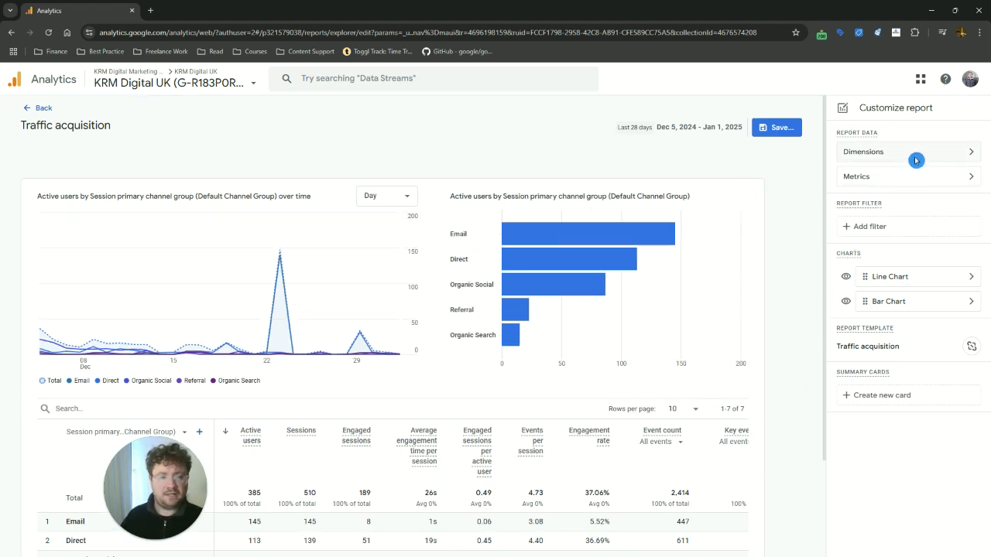
{"action": "left_click", "coordinate": [894, 399]}
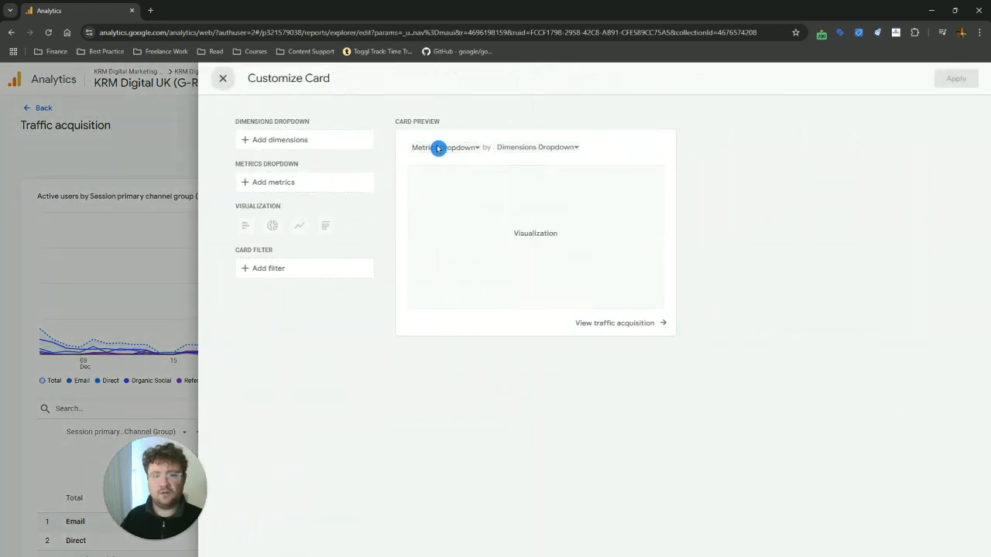
{"action": "left_click", "coordinate": [300, 140]}
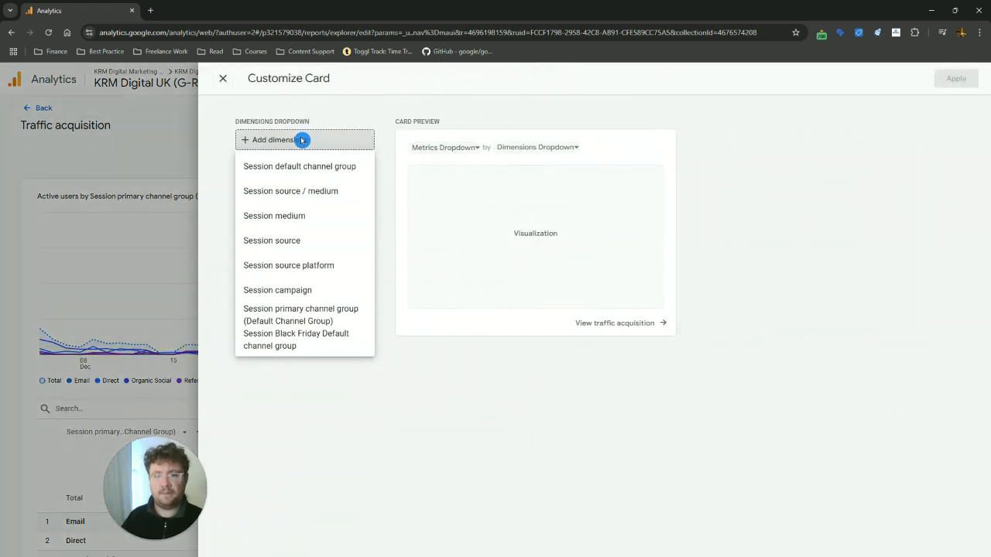
{"action": "left_click", "coordinate": [268, 195]}
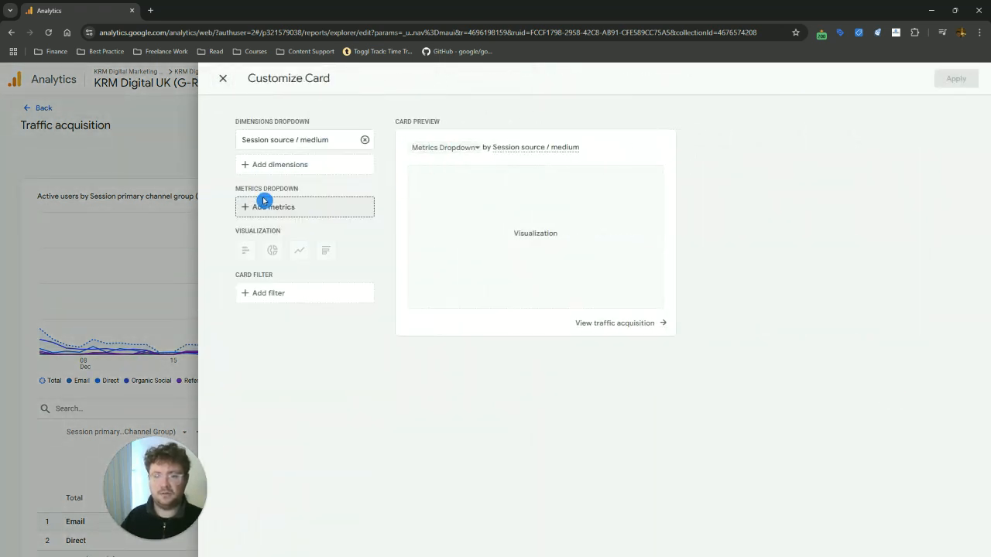
{"action": "left_click", "coordinate": [270, 204]}
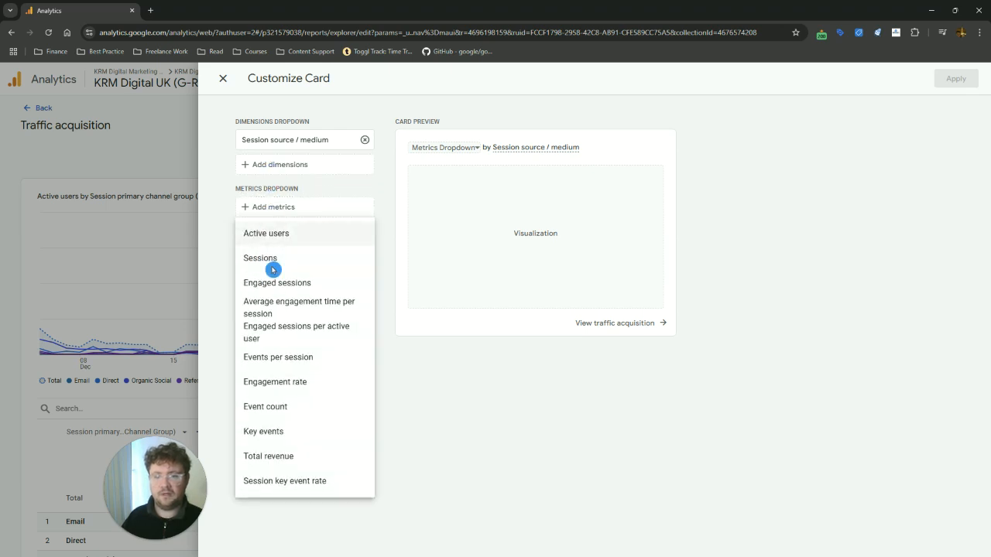
{"action": "left_click", "coordinate": [279, 483]}
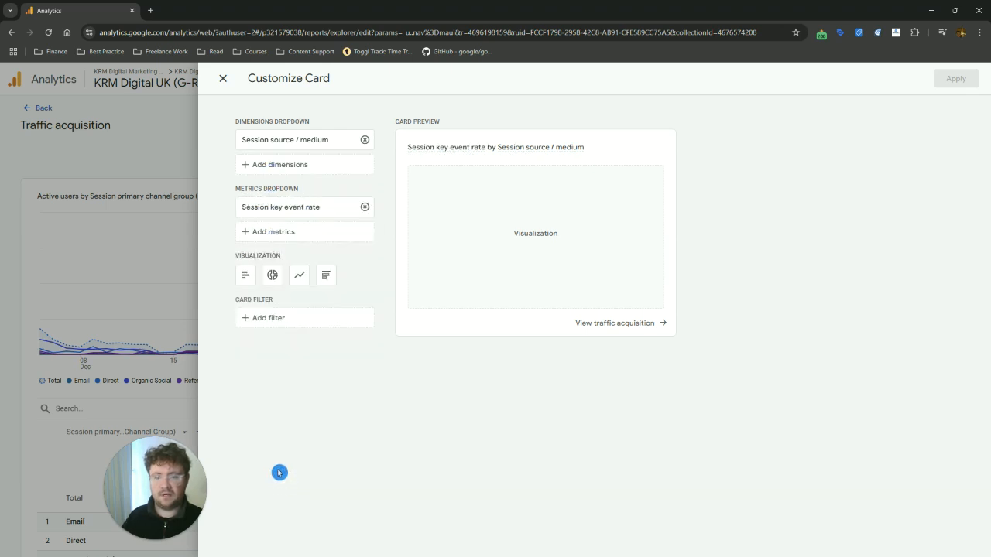
{"action": "left_click", "coordinate": [265, 317]}
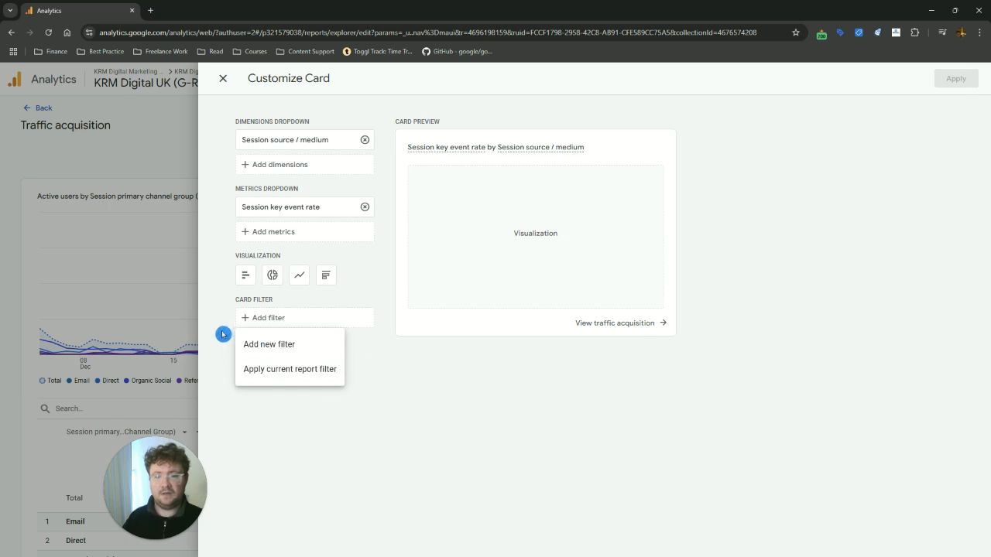
{"action": "left_click", "coordinate": [268, 344]}
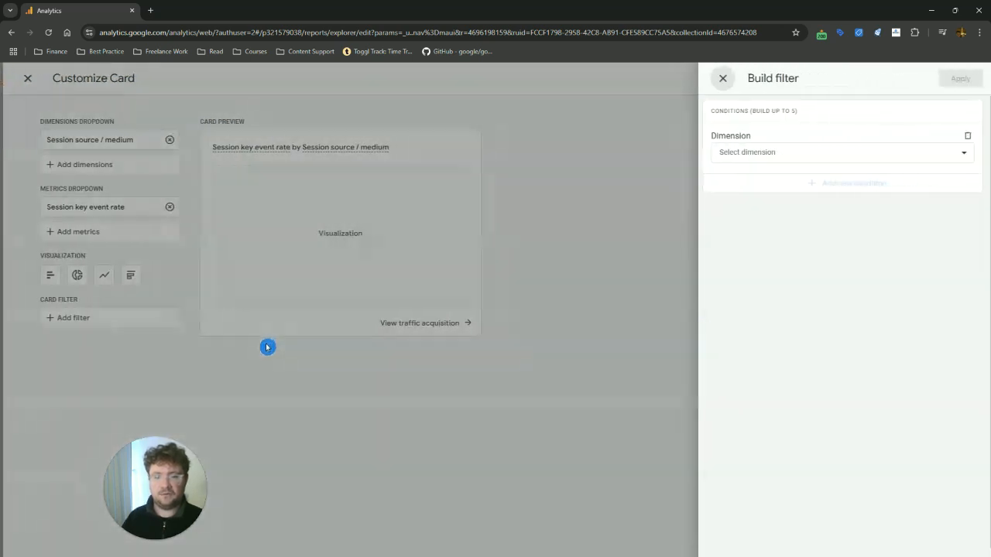
{"action": "left_click", "coordinate": [833, 152]}
{"action": "left_click", "coordinate": [730, 78]}
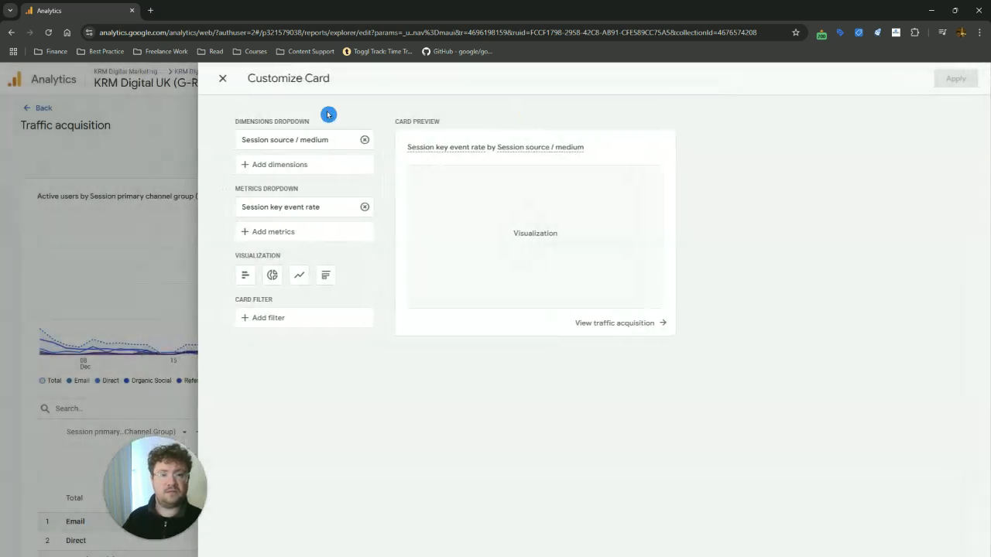
{"action": "left_click", "coordinate": [221, 78]}
{"action": "left_click", "coordinate": [894, 395]}
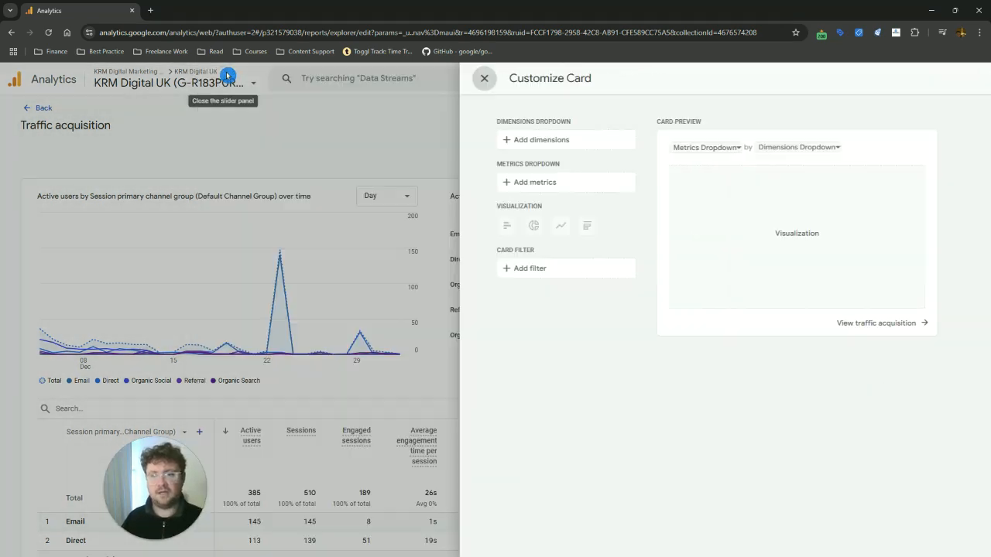
{"action": "left_click", "coordinate": [227, 74]}
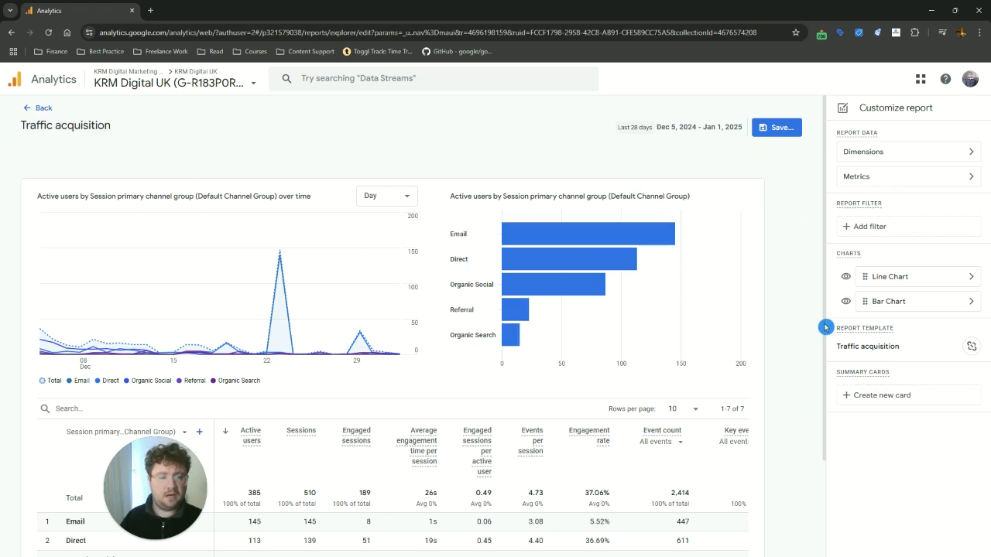
Start a new summary card with the dimension Session source / medium and the metric Session key event rate.
{"action": "left_click", "coordinate": [857, 399]}
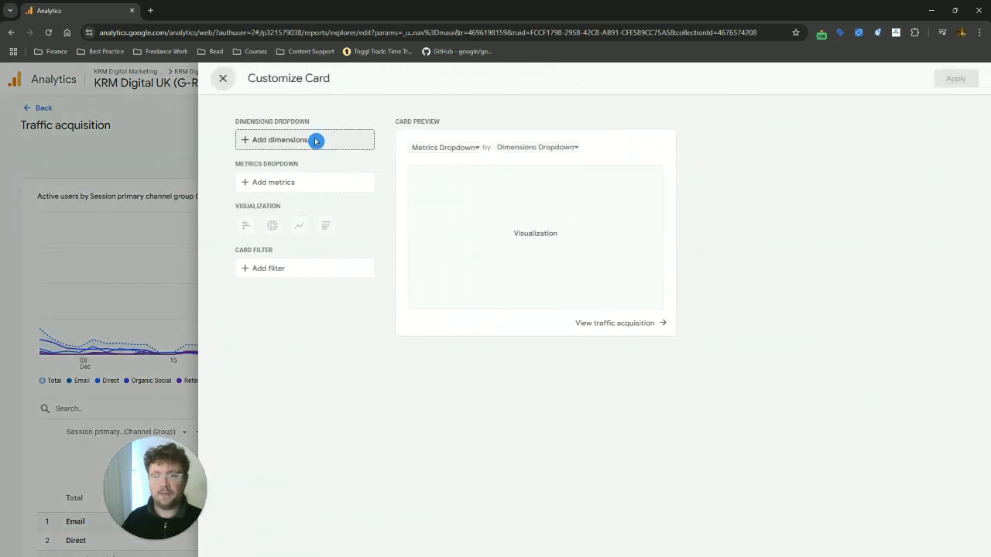
{"action": "left_click", "coordinate": [316, 140]}
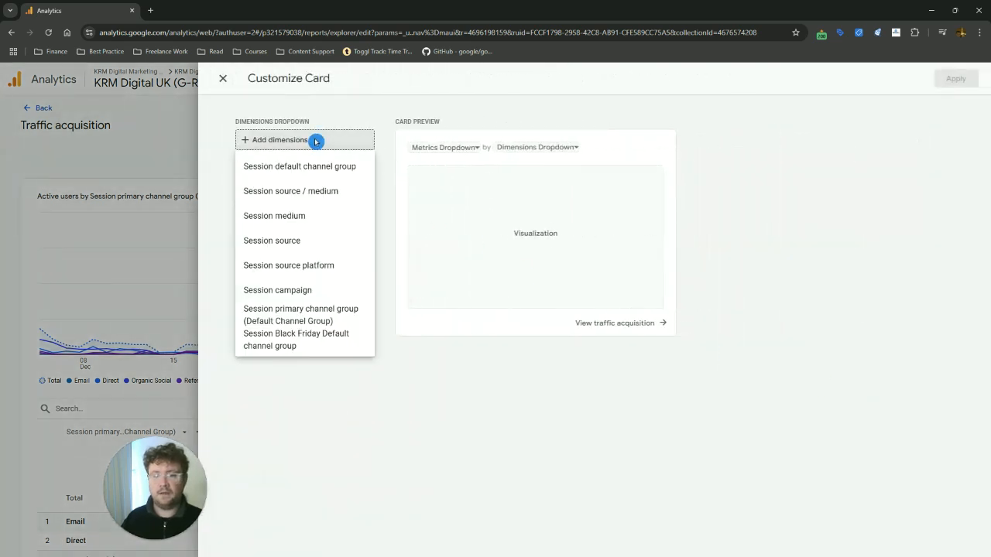
{"action": "left_click", "coordinate": [307, 191]}
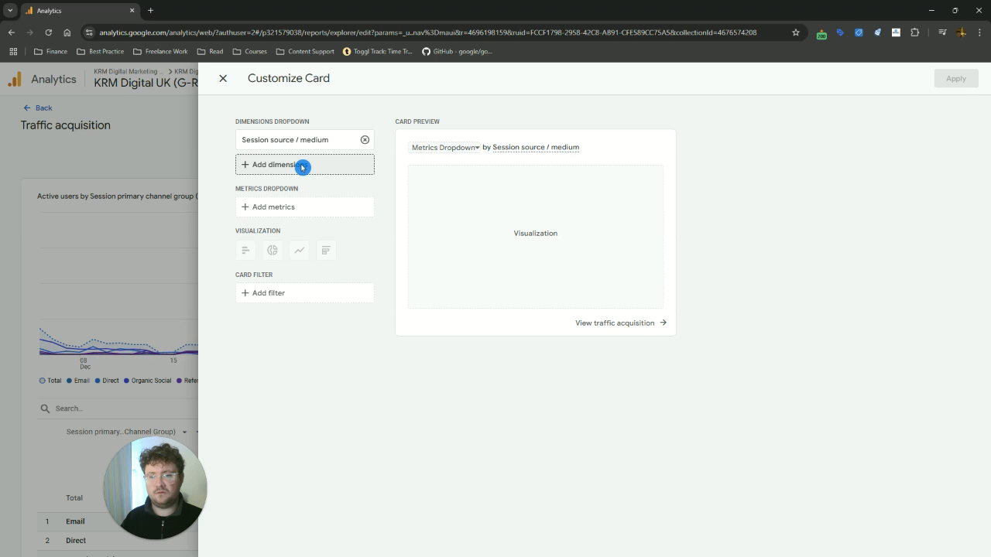
{"action": "left_click", "coordinate": [301, 207]}
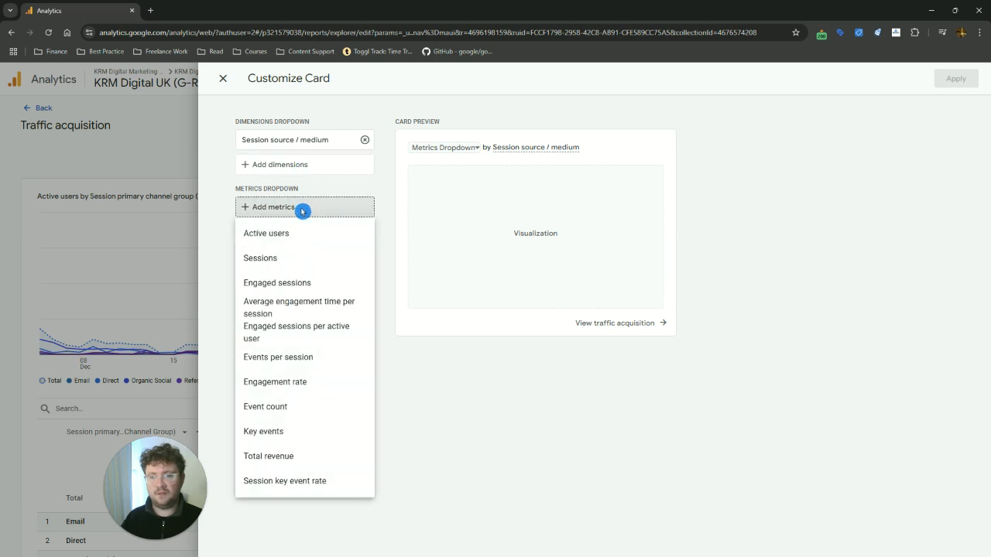
{"action": "left_click", "coordinate": [286, 481]}
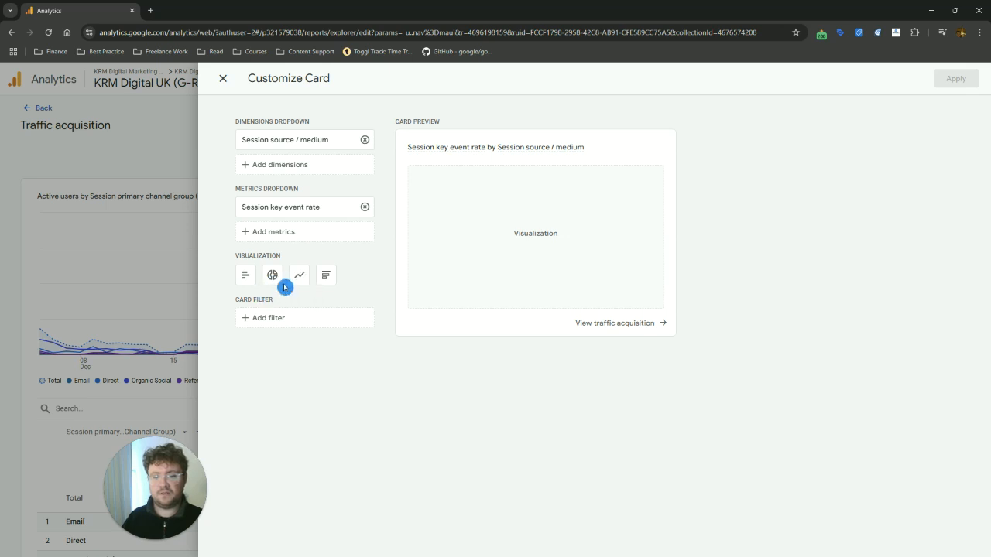
Compare the bar, line and table visualizations for the card, choose the data table and apply the card to the report.
{"action": "left_click", "coordinate": [325, 278]}
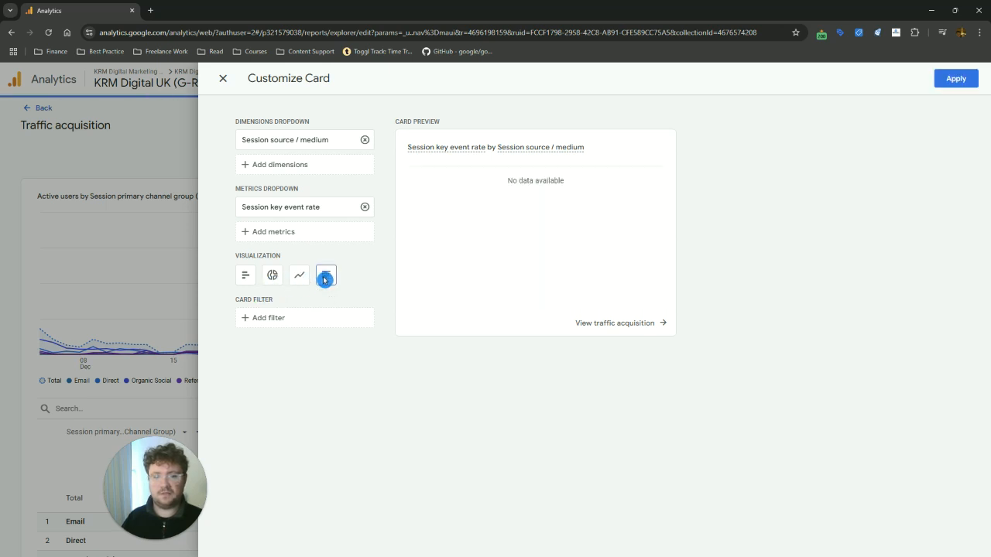
{"action": "left_click", "coordinate": [245, 276]}
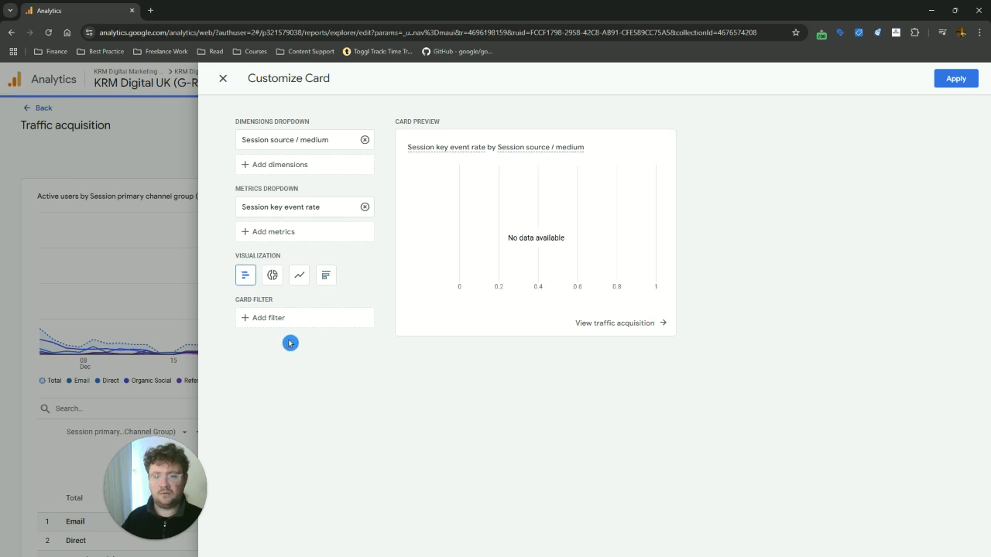
{"action": "left_click", "coordinate": [296, 279]}
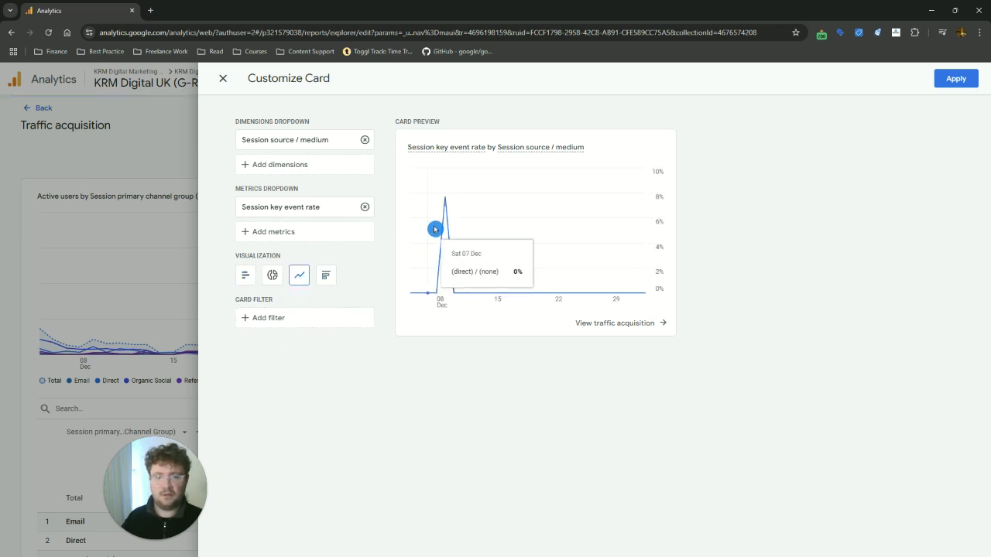
{"action": "left_click", "coordinate": [326, 275]}
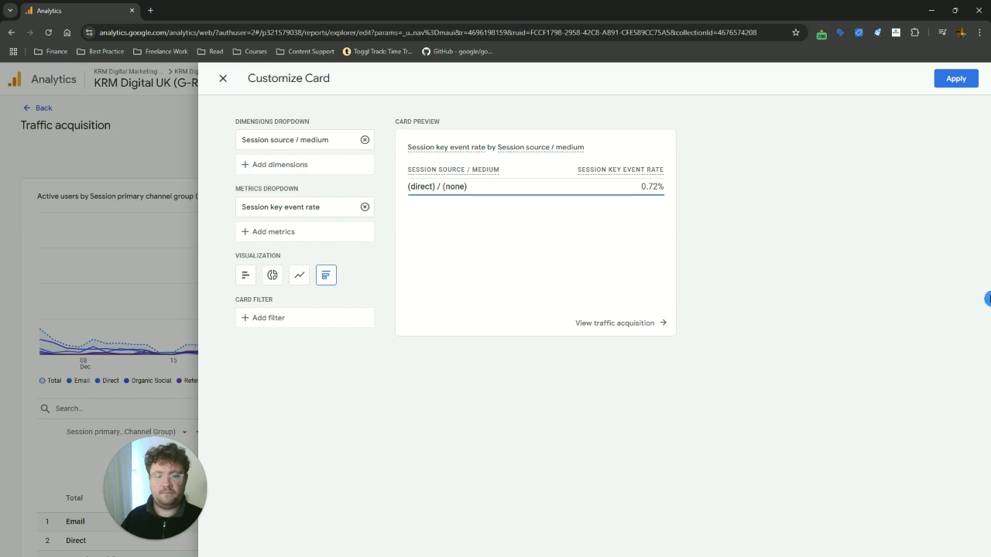
{"action": "left_click", "coordinate": [962, 84]}
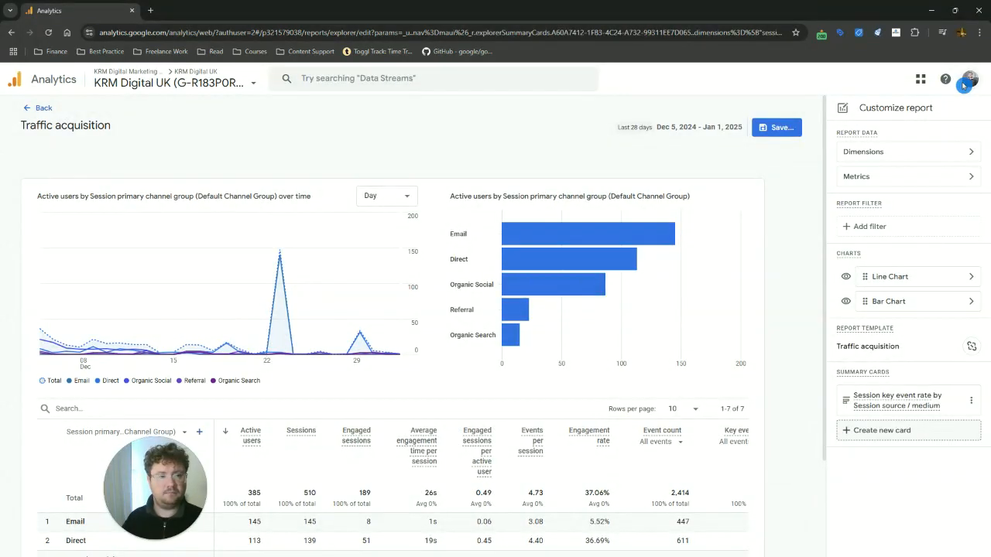
Save the changes to the current Traffic acquisition report and leave its editor.
{"action": "left_click", "coordinate": [37, 108]}
{"action": "left_click", "coordinate": [508, 326]}
{"action": "left_click", "coordinate": [776, 127]}
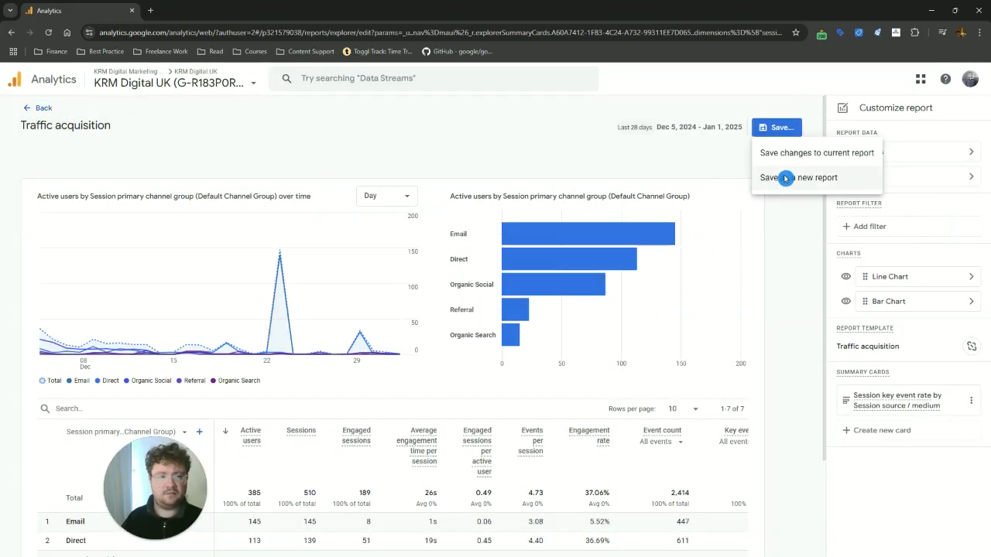
{"action": "left_click", "coordinate": [785, 152]}
{"action": "left_click", "coordinate": [600, 372]}
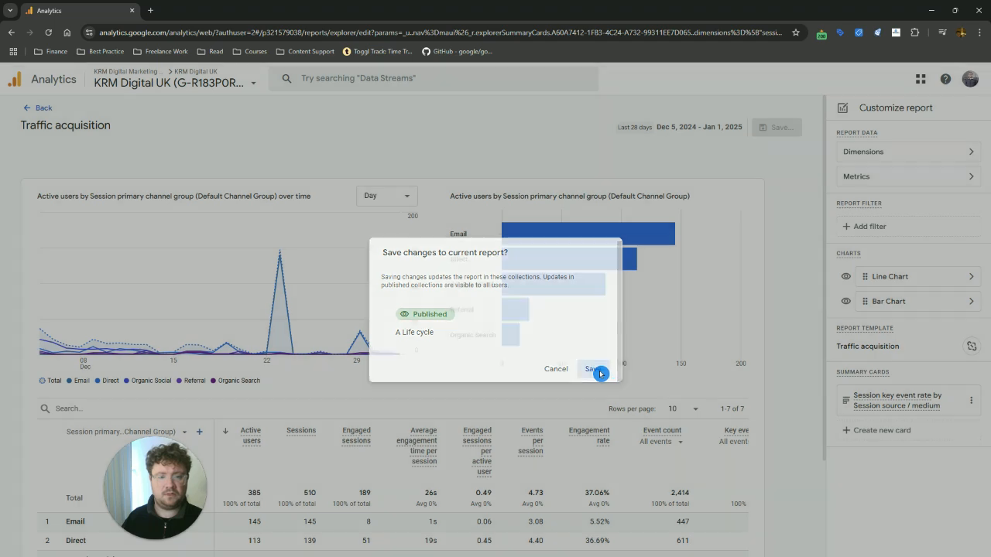
{"action": "left_click", "coordinate": [39, 112]}
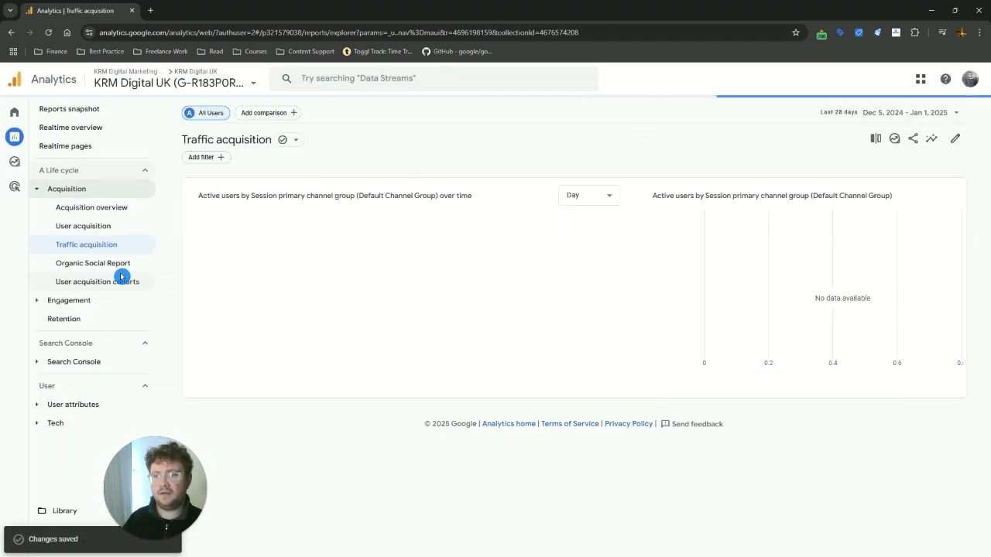
Open Test Report, the current Reports snapshot, for editing from the Library.
{"action": "left_click", "coordinate": [61, 511]}
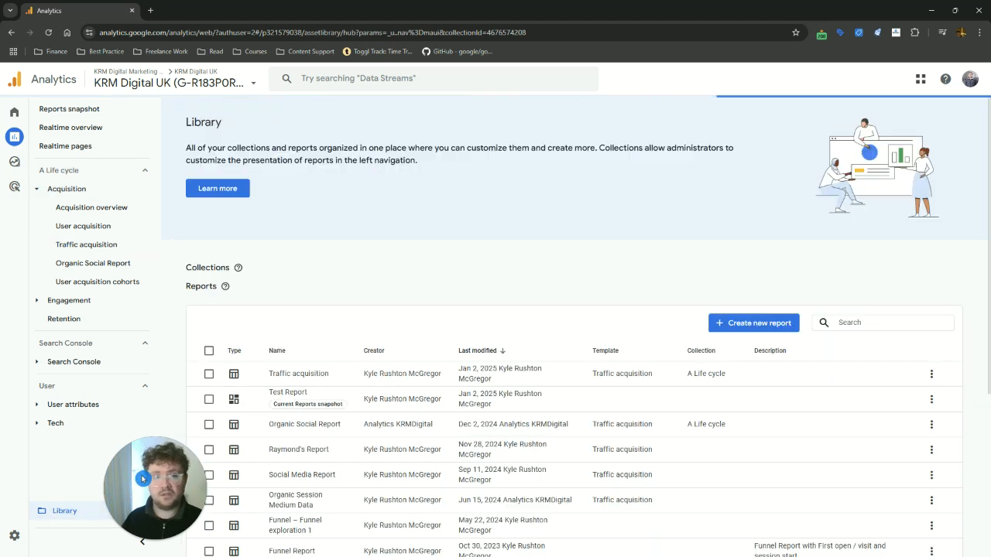
{"action": "scroll", "coordinate": [338, 326], "scroll_direction": "down", "scroll_amount": 3}
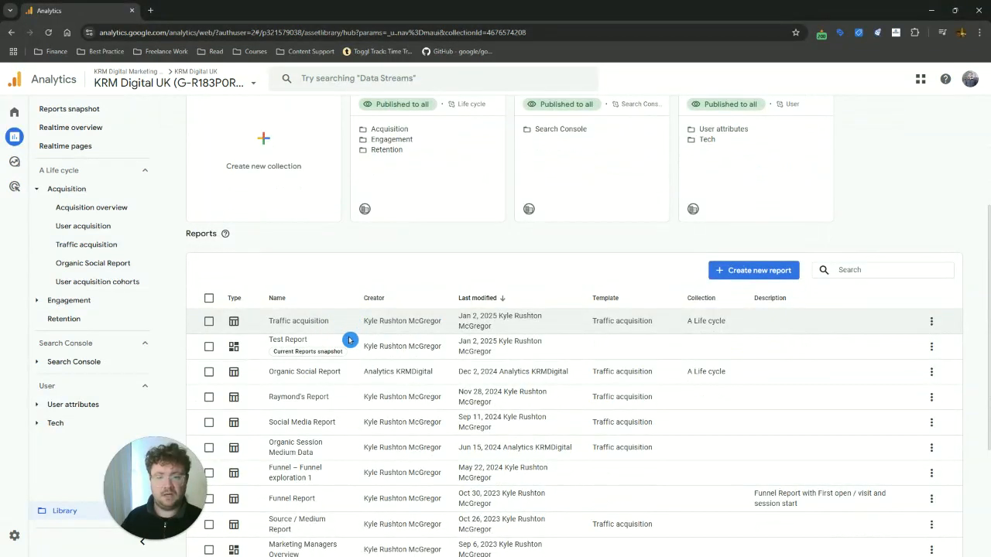
{"action": "left_click", "coordinate": [931, 346]}
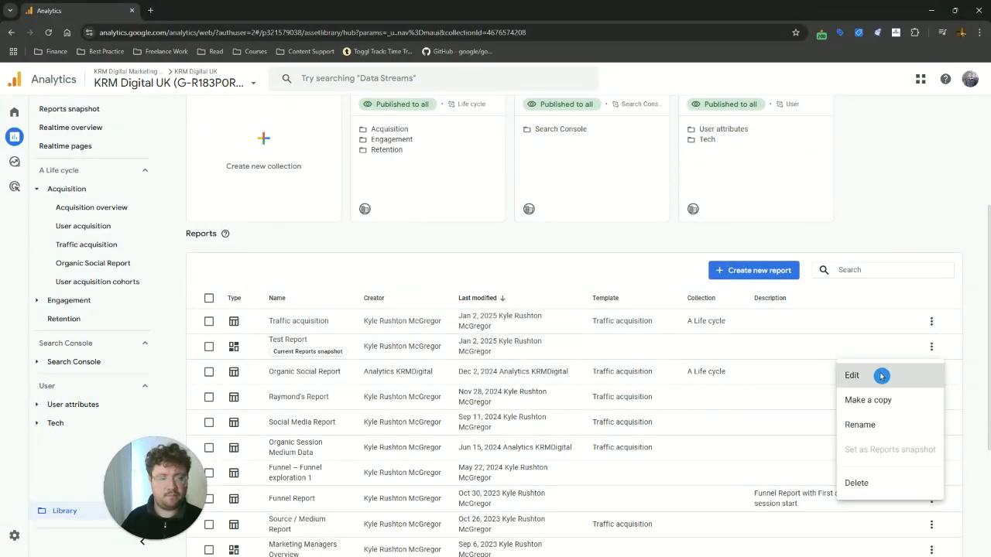
{"action": "left_click", "coordinate": [880, 376]}
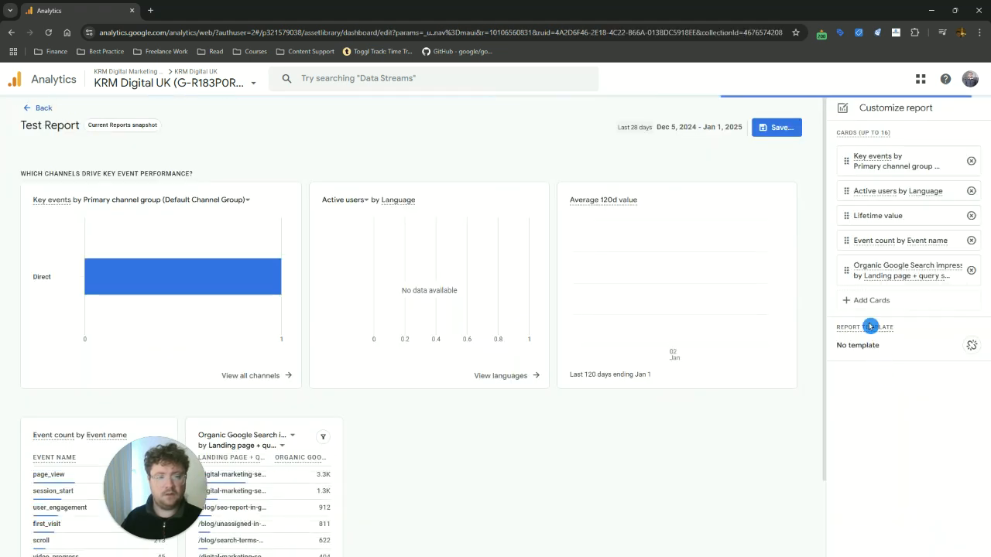
Add the Session key event rate by Session source / medium summary card to Test Report and make it the first card.
{"action": "left_click", "coordinate": [849, 301]}
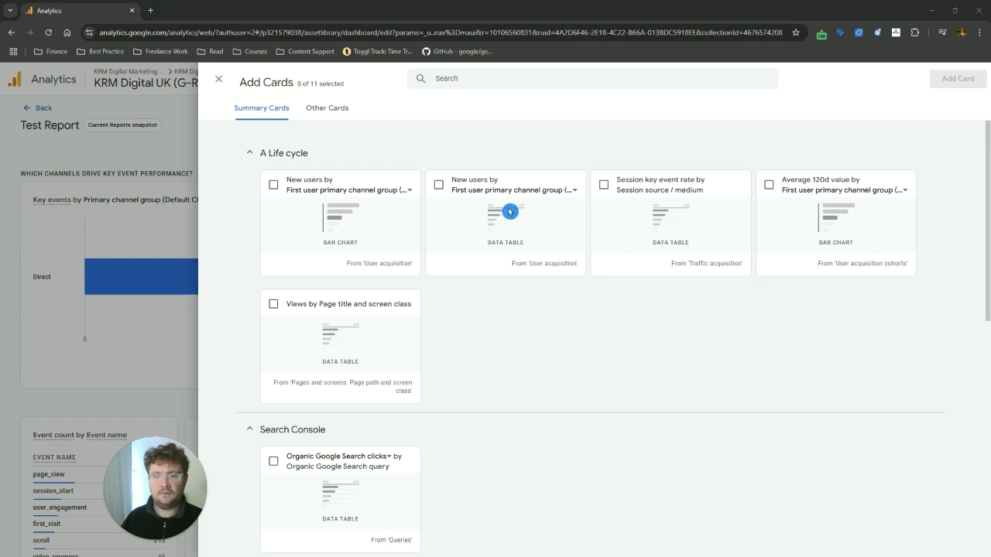
{"action": "left_click", "coordinate": [600, 185]}
{"action": "left_click", "coordinate": [957, 78]}
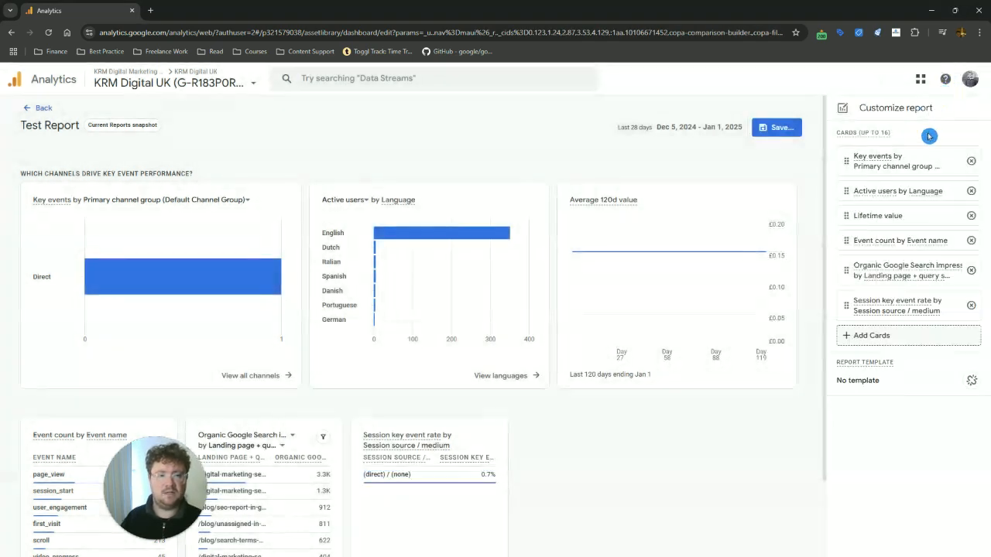
{"action": "left_click_drag", "start_coordinate": [846, 305], "coordinate": [852, 158]}
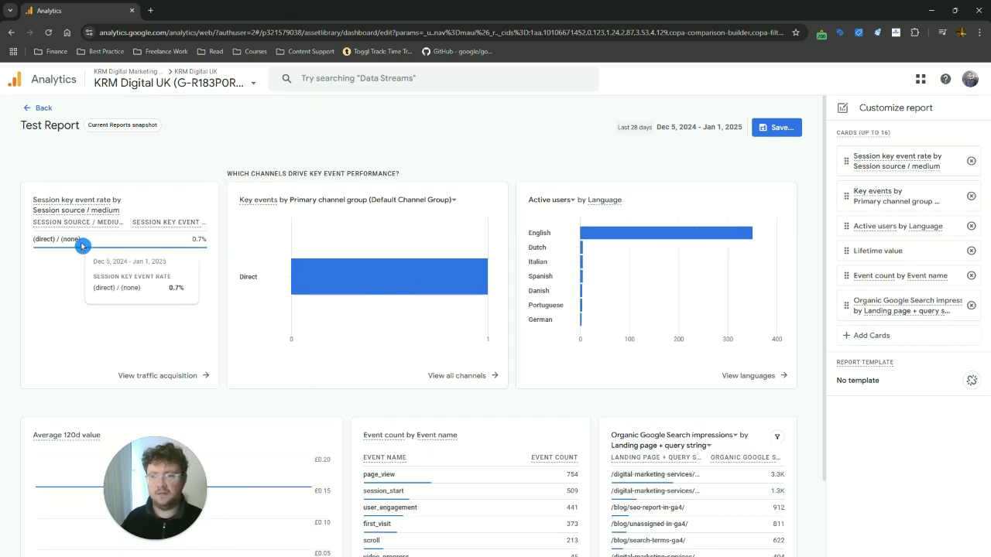
Save the card changes to the current Test Report.
{"action": "left_click", "coordinate": [776, 127]}
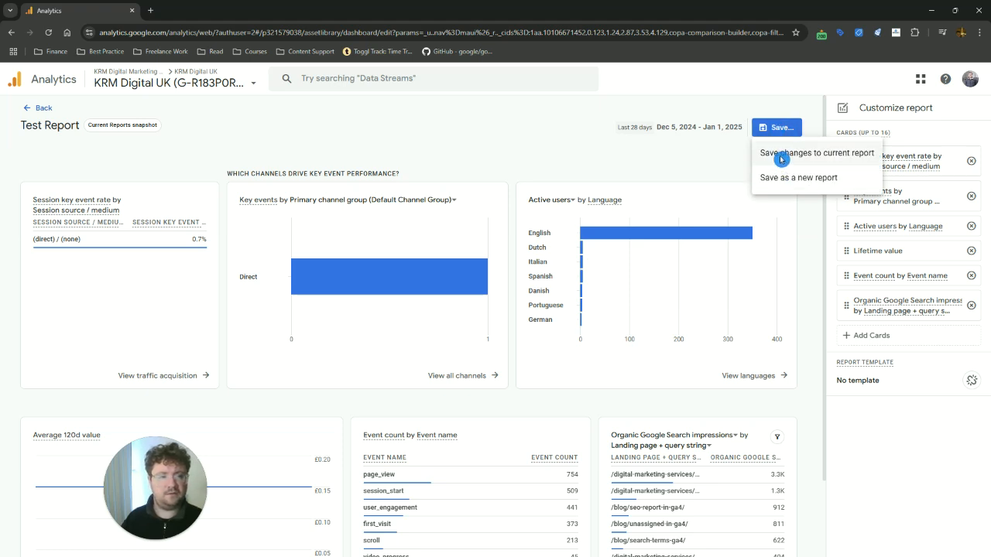
{"action": "left_click", "coordinate": [781, 154]}
{"action": "left_click", "coordinate": [591, 371]}
View the updated Reports snapshot and check its sharing options without sharing it.
{"action": "left_click", "coordinate": [49, 109]}
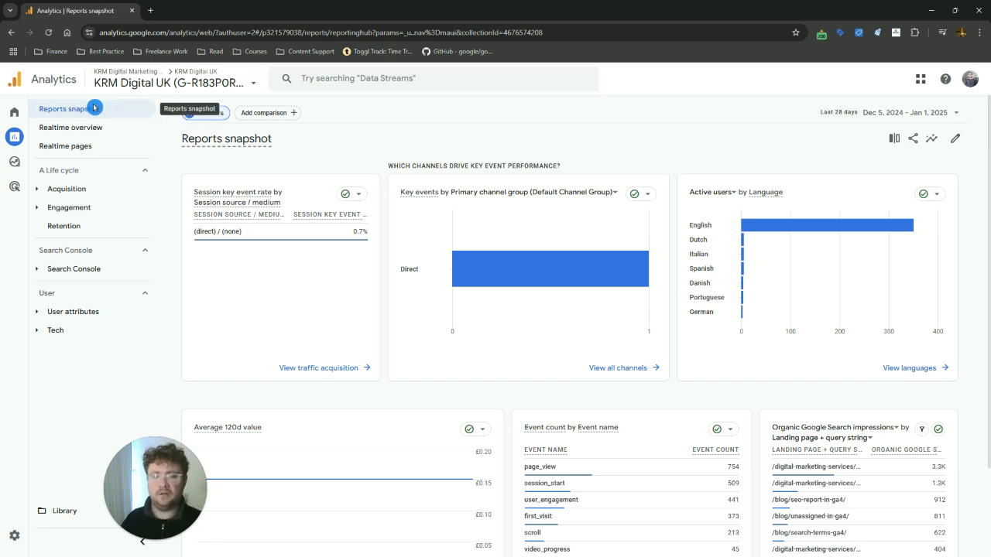
{"action": "left_click", "coordinate": [913, 138]}
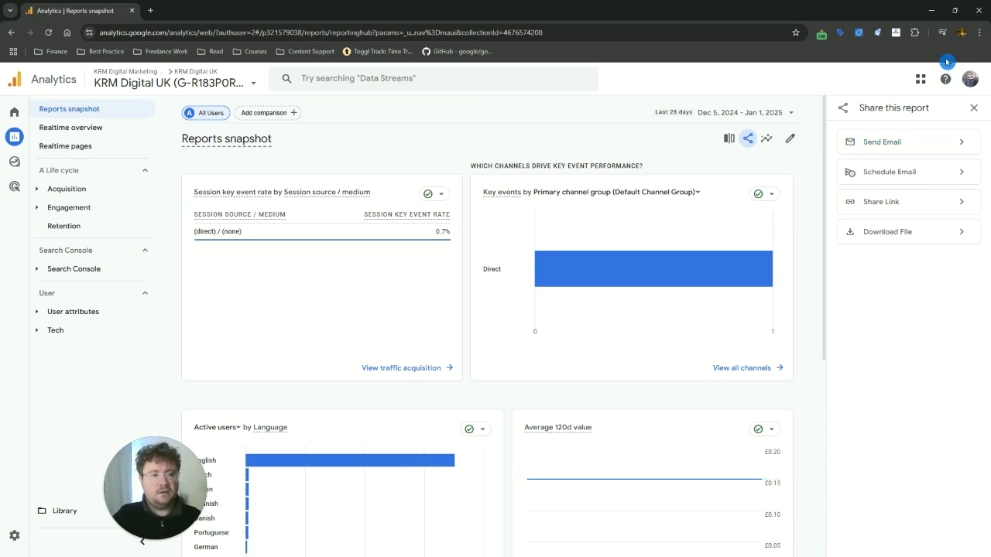
{"action": "left_click", "coordinate": [979, 108]}
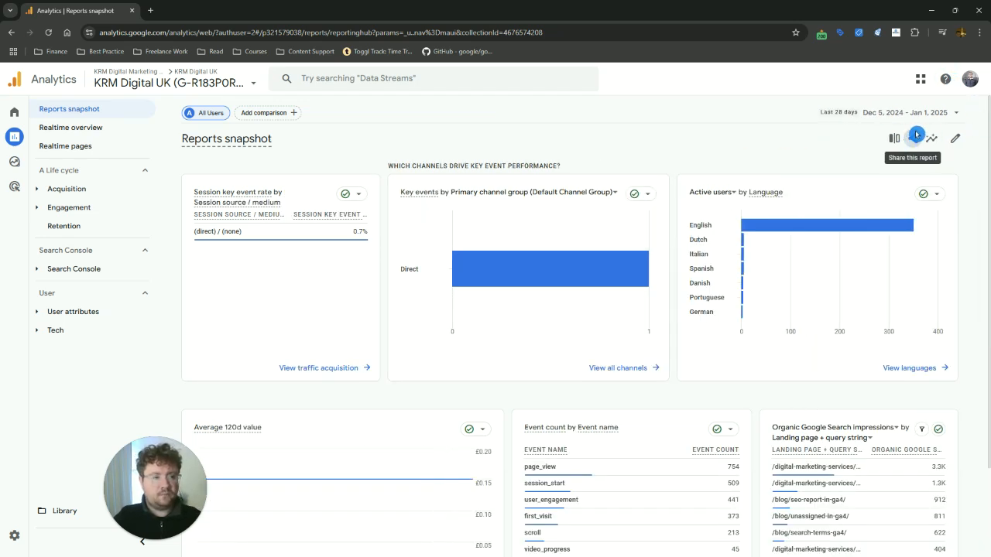
Start a scheduled email of the Reports snapshot from its sharing options and add the company's analytics address as recipient.
{"action": "left_click", "coordinate": [914, 139]}
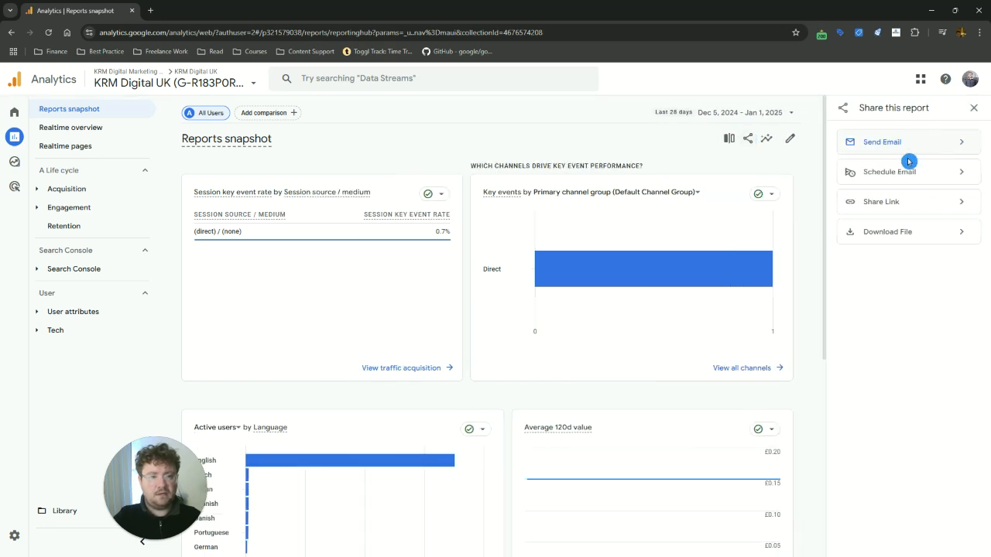
{"action": "left_click", "coordinate": [904, 173]}
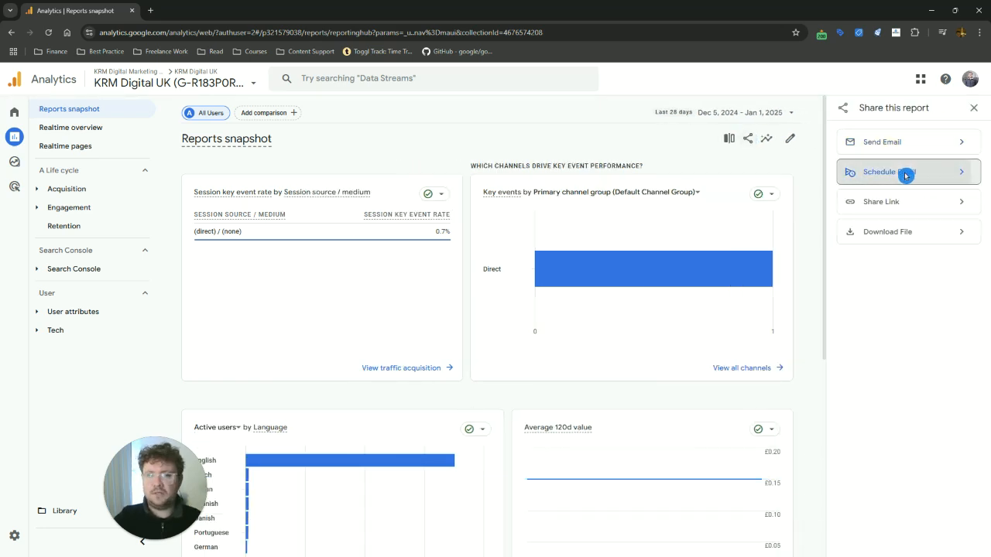
{"action": "left_click", "coordinate": [549, 197]}
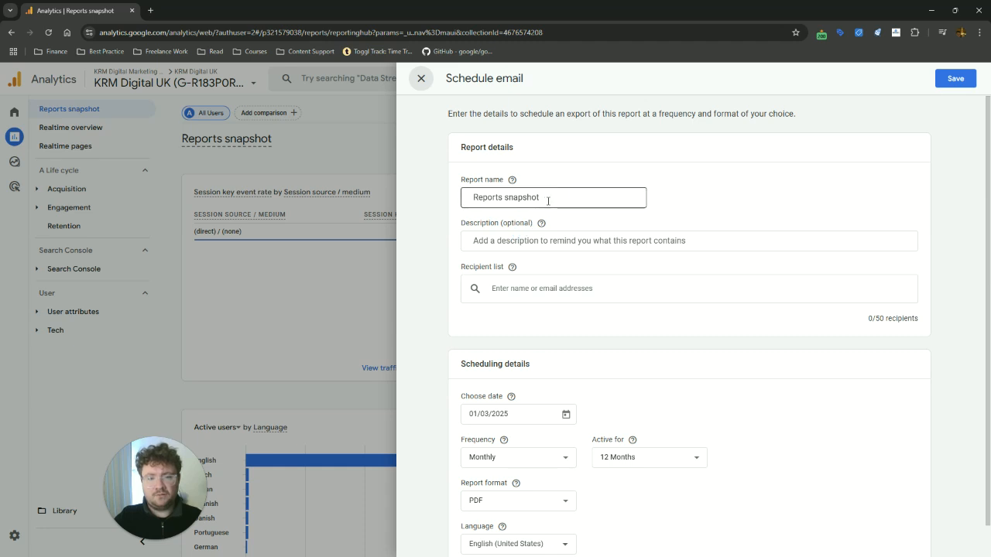
{"action": "left_click", "coordinate": [552, 241]}
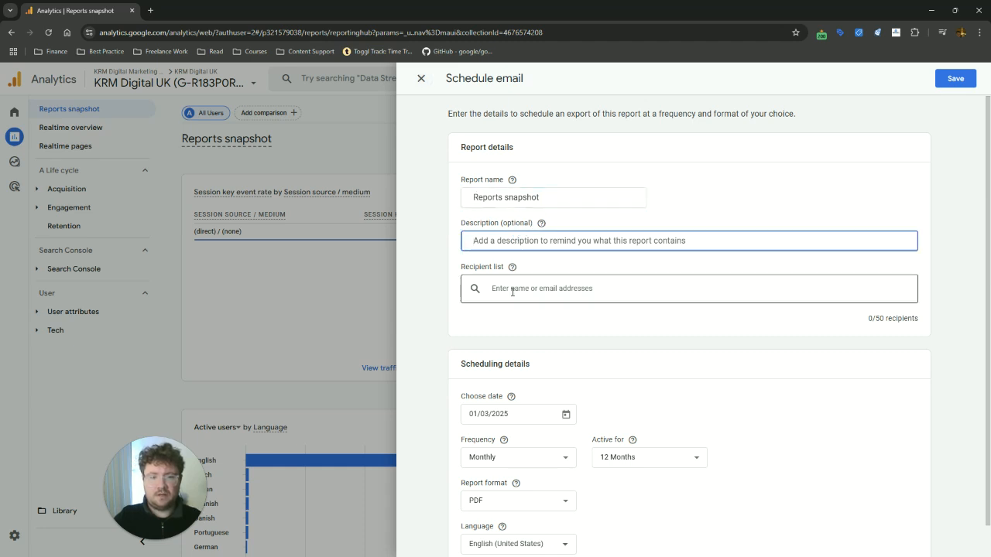
{"action": "scroll", "coordinate": [513, 287], "scroll_direction": "down", "scroll_amount": 1}
{"action": "left_click", "coordinate": [517, 254]}
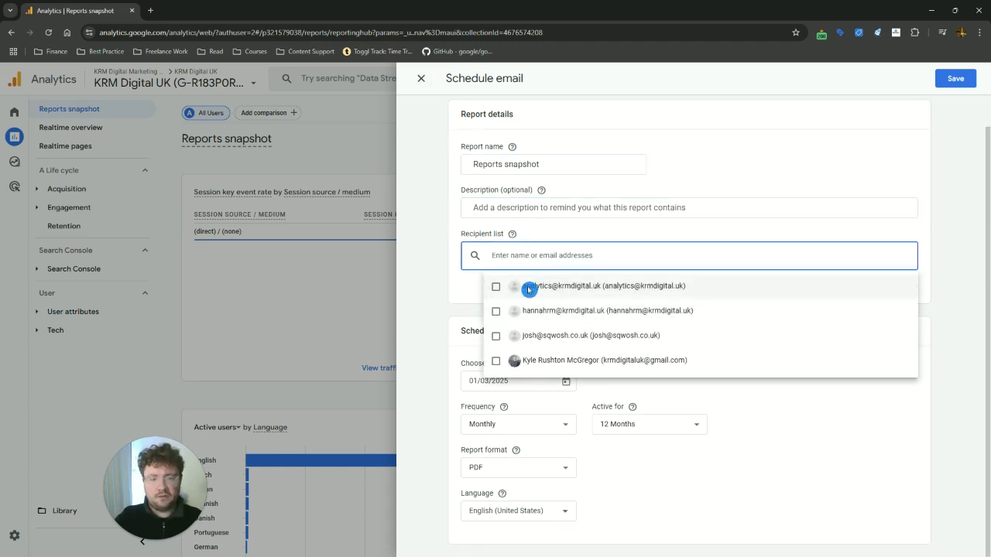
{"action": "left_click", "coordinate": [529, 287]}
{"action": "left_click", "coordinate": [938, 232]}
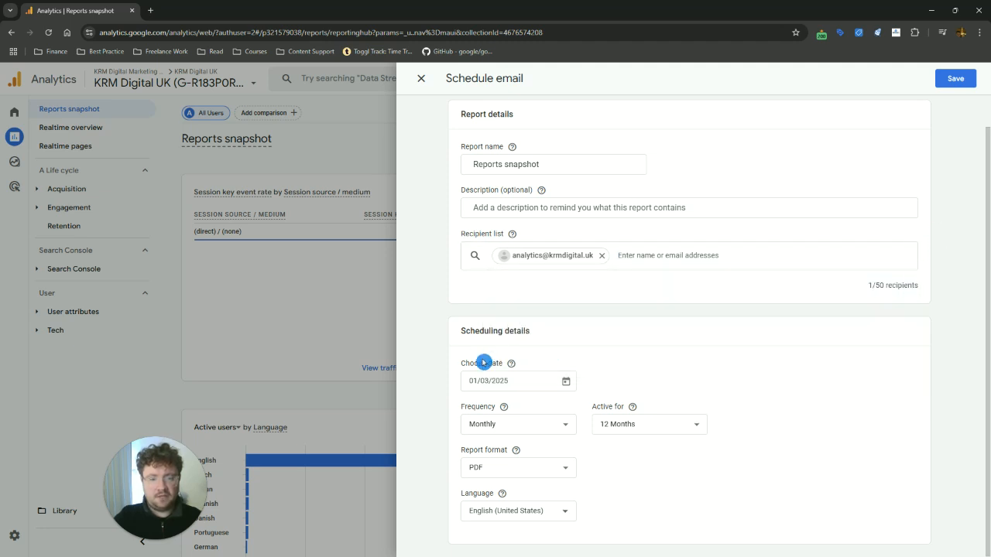
Set the scheduled email's start date to 02/01/2025, keep it Monthly in PDF format, and save the schedule.
{"action": "left_click", "coordinate": [566, 380]}
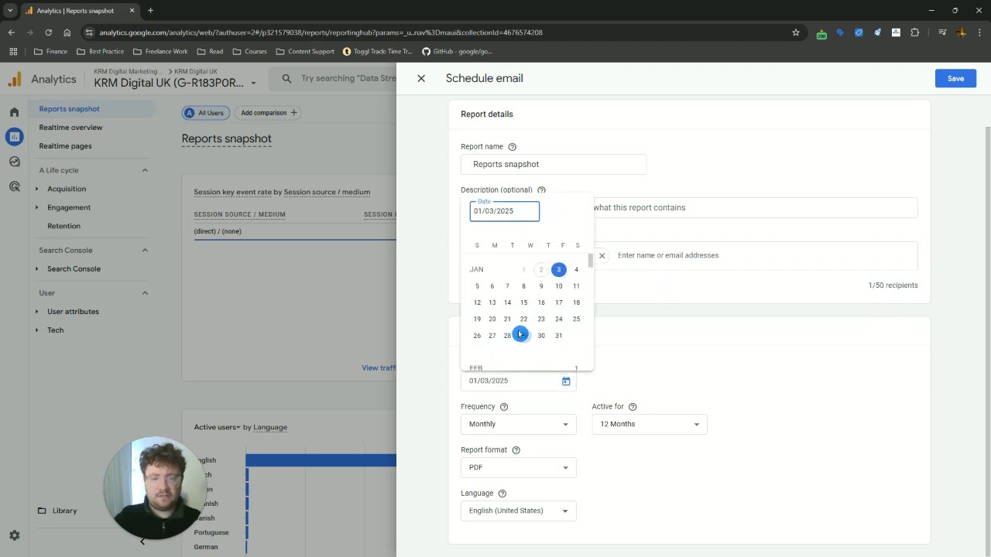
{"action": "scroll", "coordinate": [542, 333], "scroll_direction": "down", "scroll_amount": 2}
{"action": "left_click", "coordinate": [576, 319]}
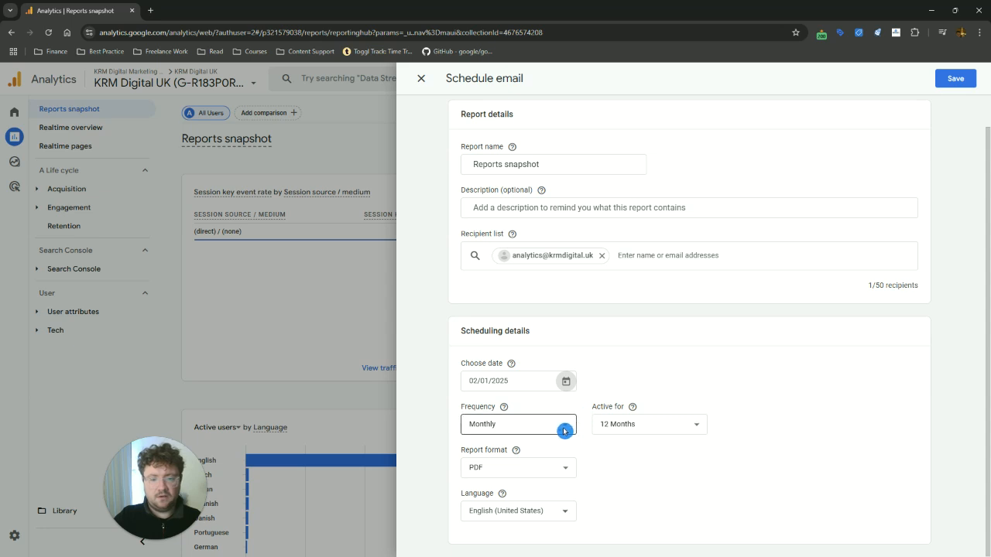
{"action": "left_click", "coordinate": [522, 467]}
{"action": "left_click", "coordinate": [530, 493]}
{"action": "left_click", "coordinate": [624, 481]}
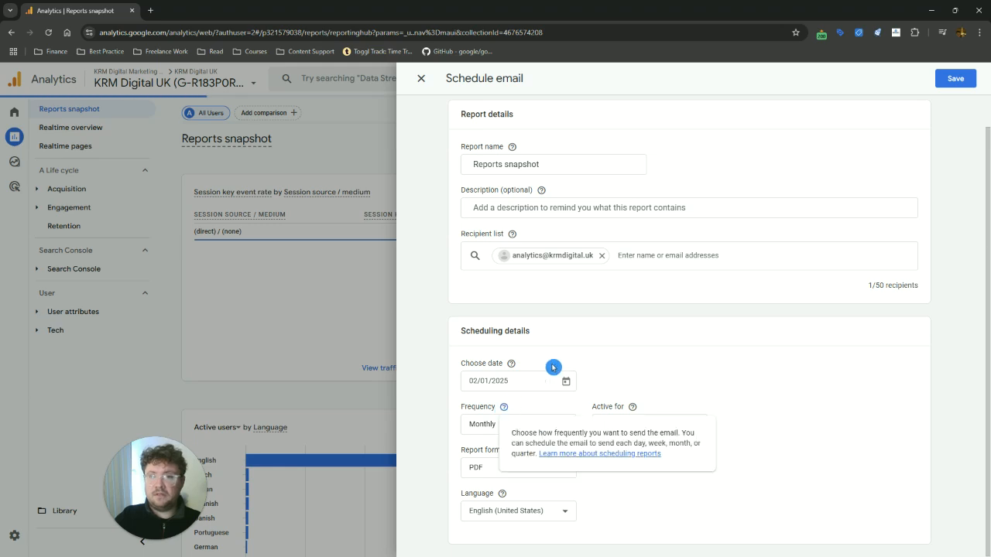
{"action": "left_click", "coordinate": [947, 85]}
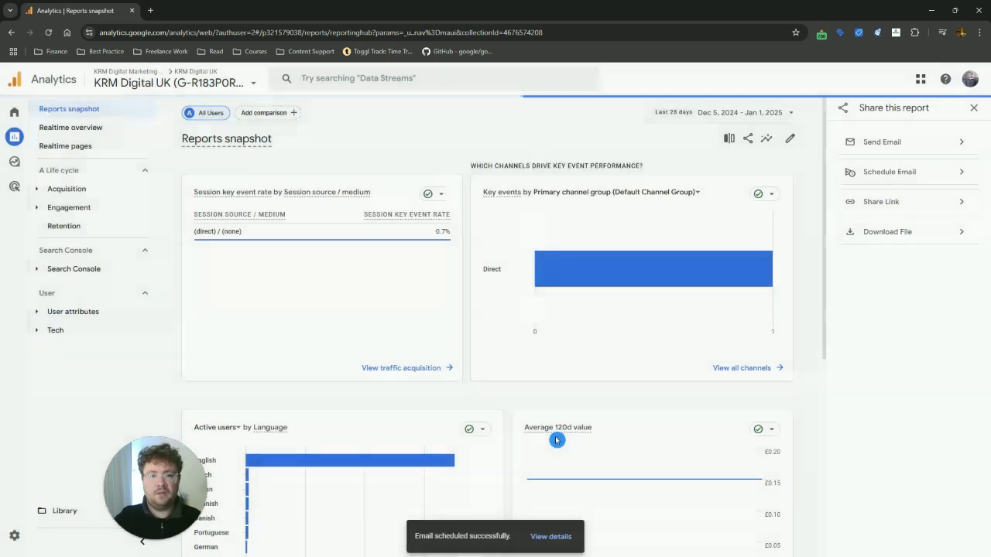
Create another scheduled email for the Reports snapshot with a Daily frequency and try to save it.
{"action": "left_click", "coordinate": [906, 171]}
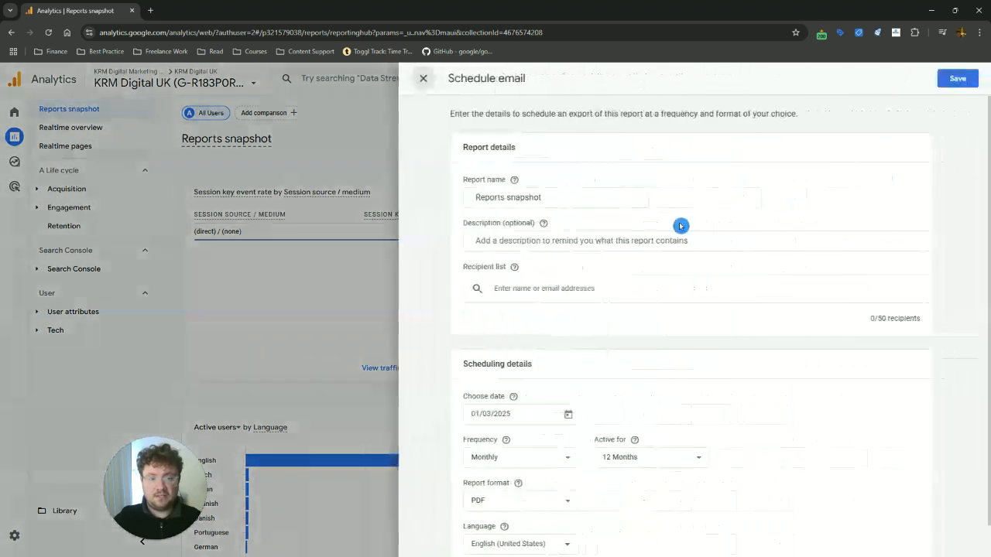
{"action": "left_click", "coordinate": [515, 460]}
{"action": "left_click", "coordinate": [507, 354]}
{"action": "scroll", "coordinate": [565, 458], "scroll_direction": "down", "scroll_amount": 1}
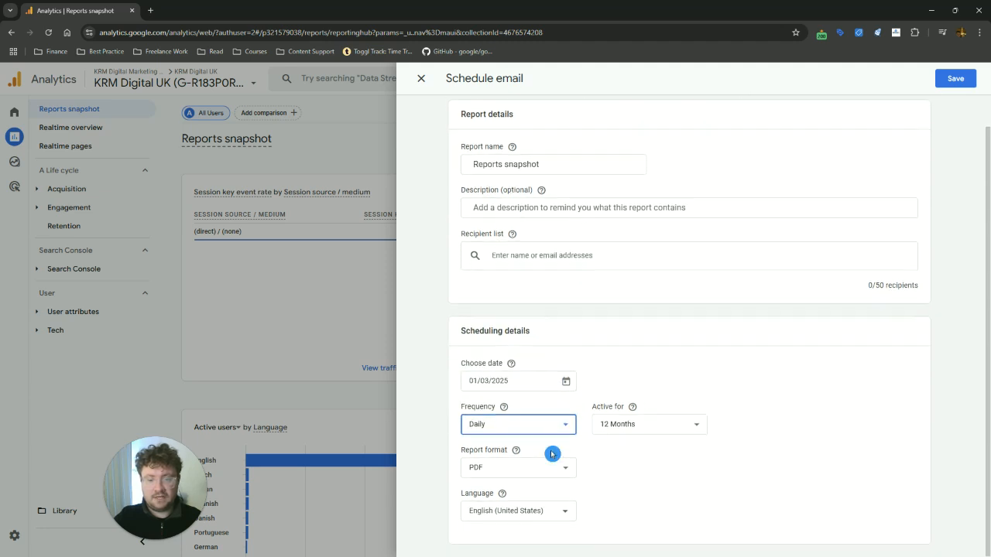
{"action": "left_click", "coordinate": [955, 78]}
Rename the daily email report as Reports snapshot - Daily, add the company's analytics address as recipient, and save the schedule.
{"action": "left_click", "coordinate": [569, 167]}
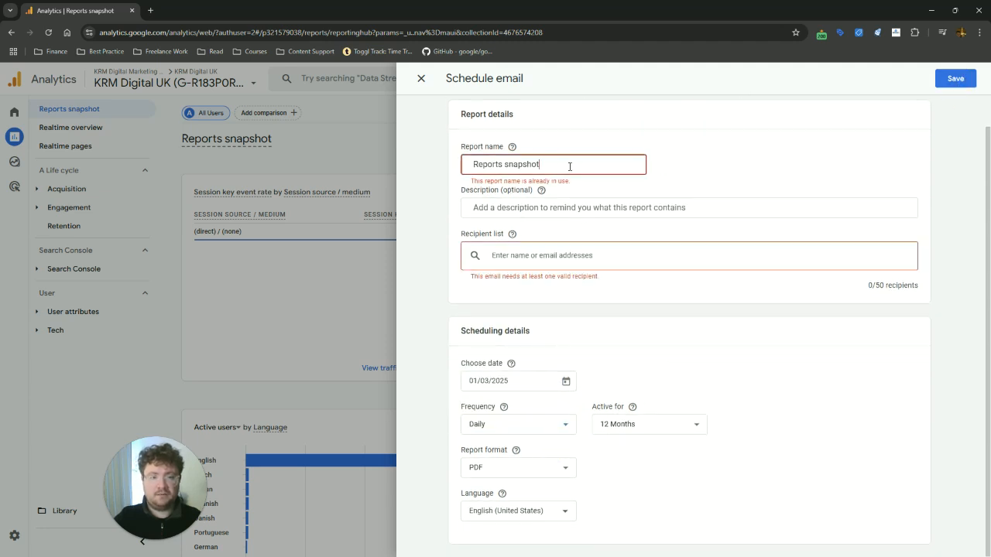
{"action": "type", "text": "- Daily"}
{"action": "left_click", "coordinate": [562, 246]}
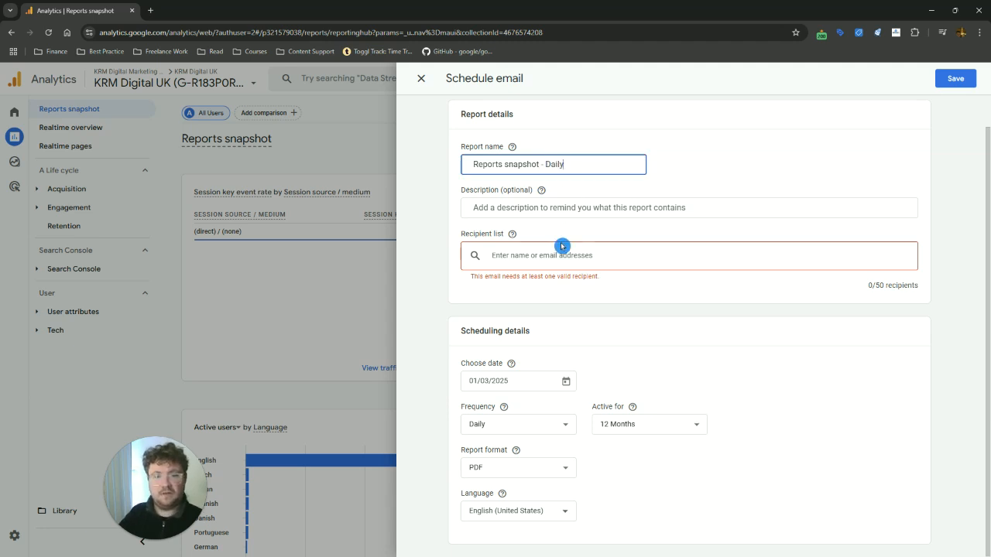
{"action": "left_click", "coordinate": [548, 288]}
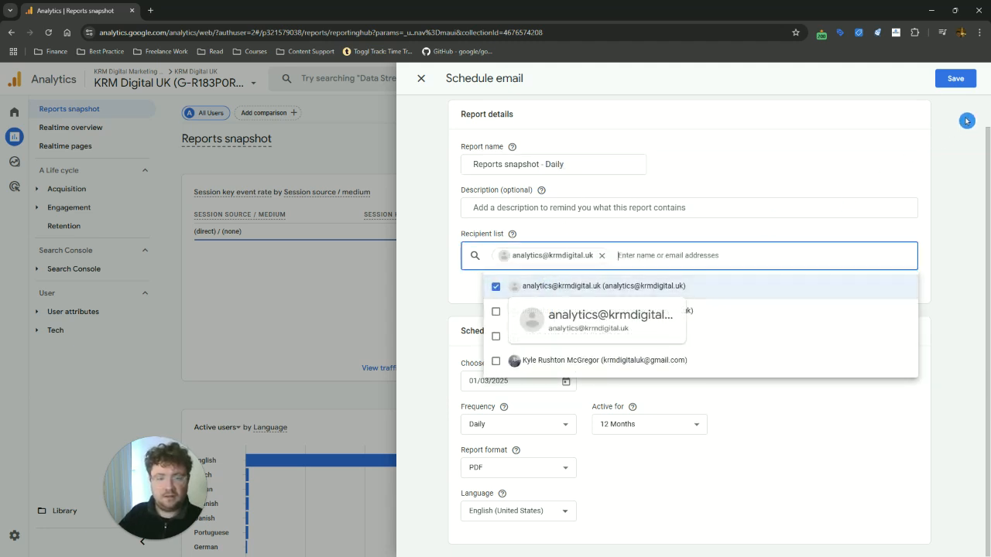
{"action": "left_click", "coordinate": [955, 78]}
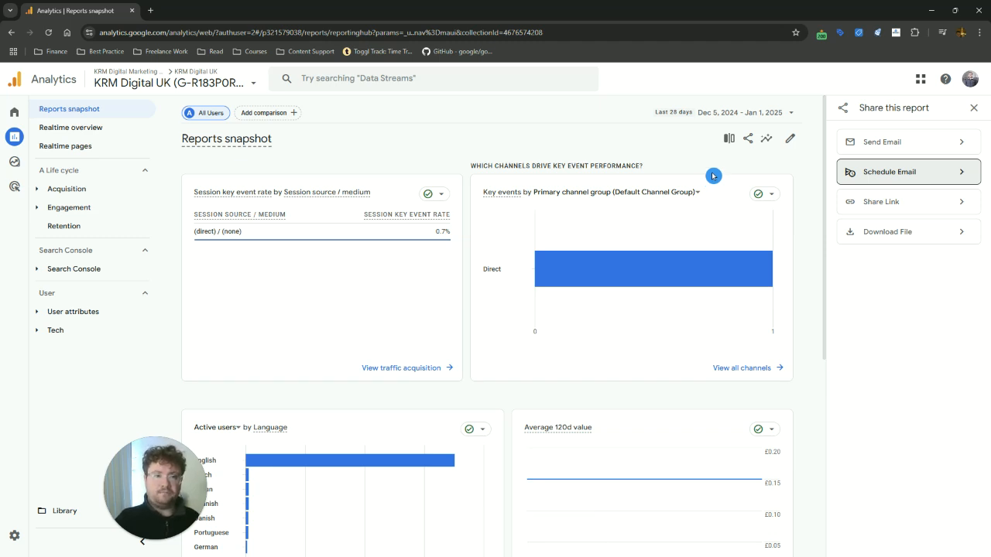
Change the Reports snapshot's date range to Yesterday and apply it.
{"action": "left_click", "coordinate": [720, 112]}
{"action": "left_click", "coordinate": [644, 103]}
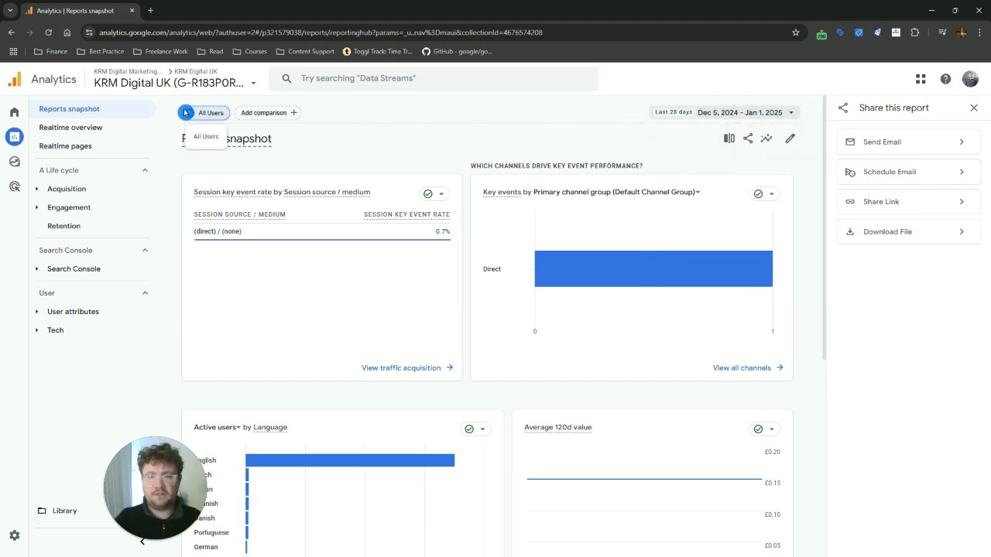
{"action": "left_click", "coordinate": [701, 113]}
{"action": "scroll", "coordinate": [680, 271], "scroll_direction": "down", "scroll_amount": 1}
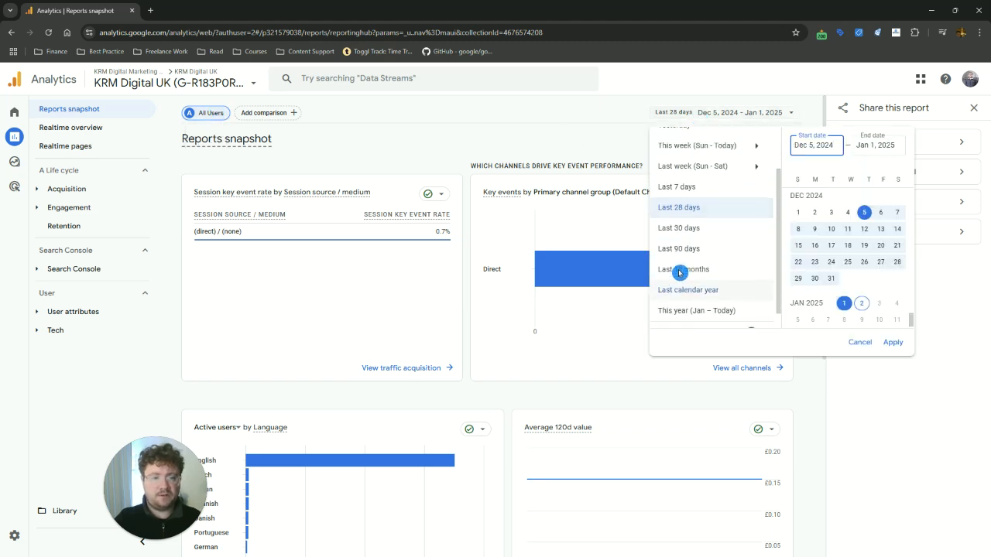
{"action": "scroll", "coordinate": [679, 267], "scroll_direction": "up", "scroll_amount": 1}
{"action": "left_click", "coordinate": [681, 245]}
{"action": "left_click", "coordinate": [680, 184]}
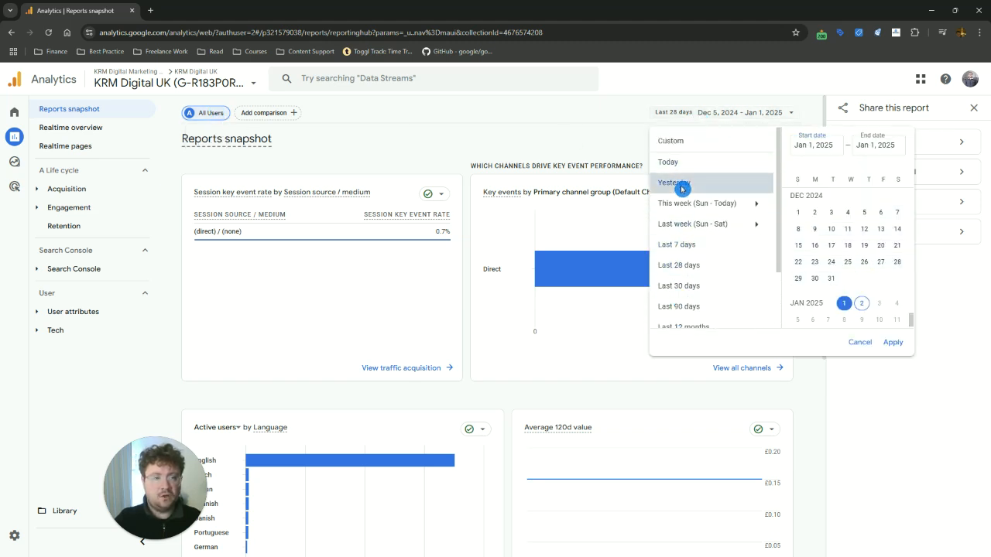
{"action": "left_click", "coordinate": [894, 343]}
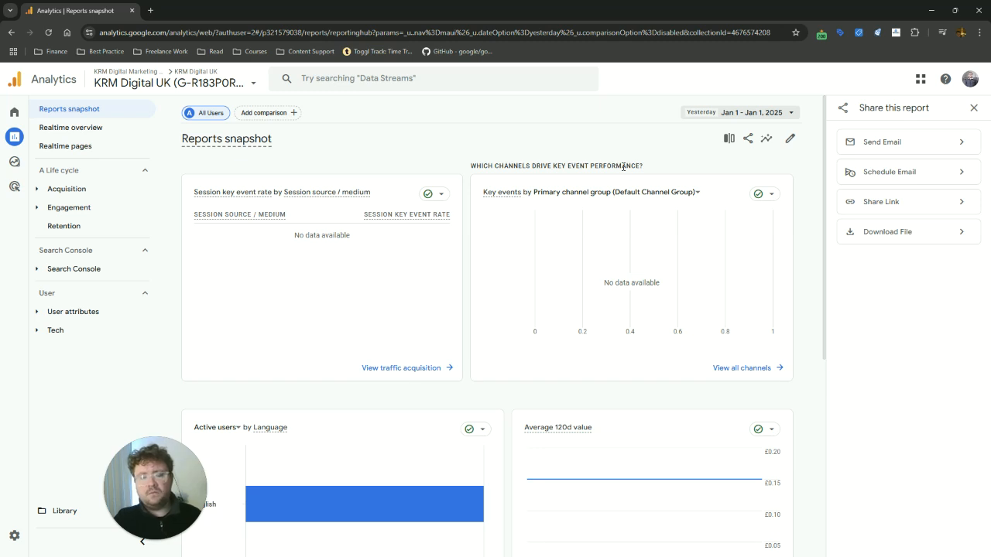
Examine the Reports snapshot's cards for the Yesterday date range.
{"action": "scroll", "coordinate": [325, 370], "scroll_direction": "down", "scroll_amount": 3}
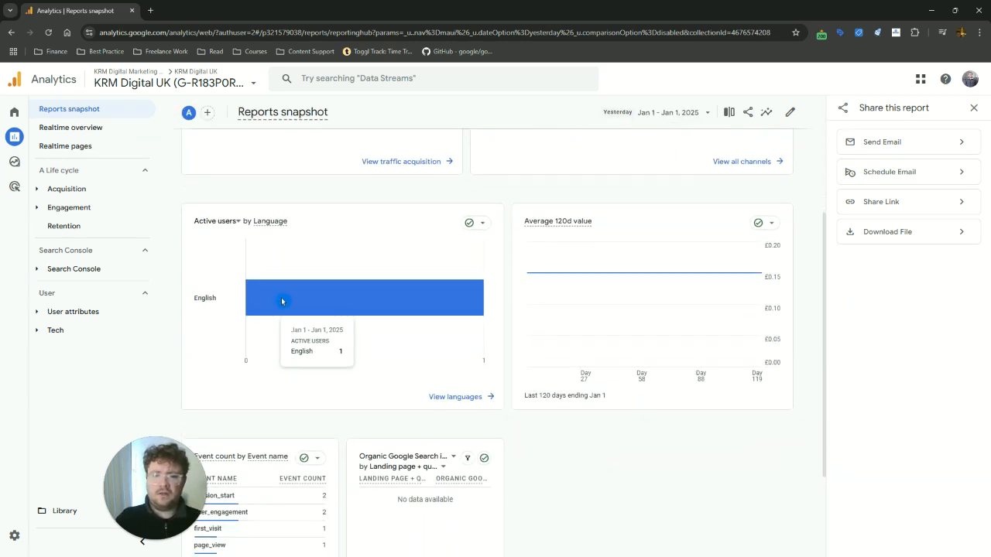
{"action": "scroll", "coordinate": [348, 297], "scroll_direction": "up", "scroll_amount": 3}
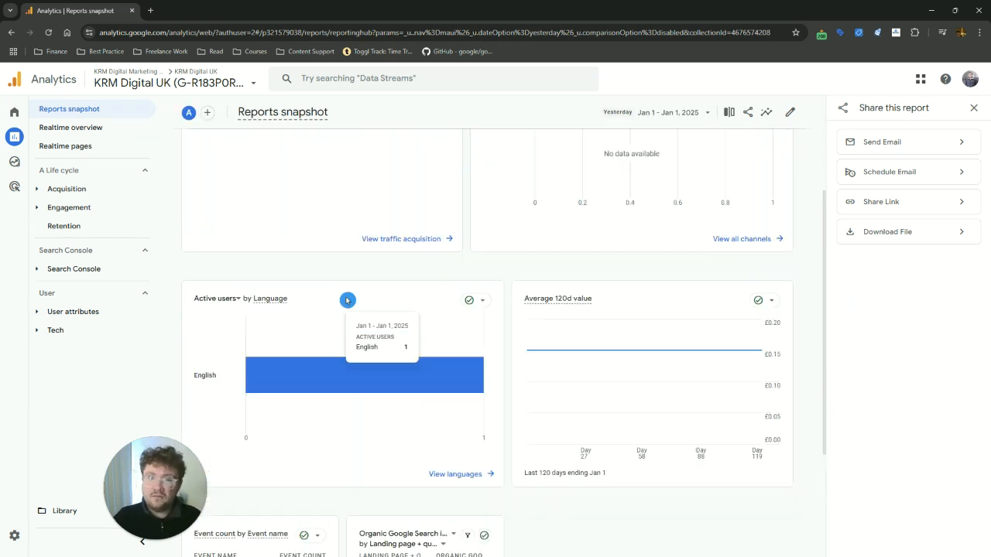
{"action": "scroll", "coordinate": [347, 299], "scroll_direction": "down", "scroll_amount": 2}
{"action": "scroll", "coordinate": [348, 300], "scroll_direction": "up", "scroll_amount": 2}
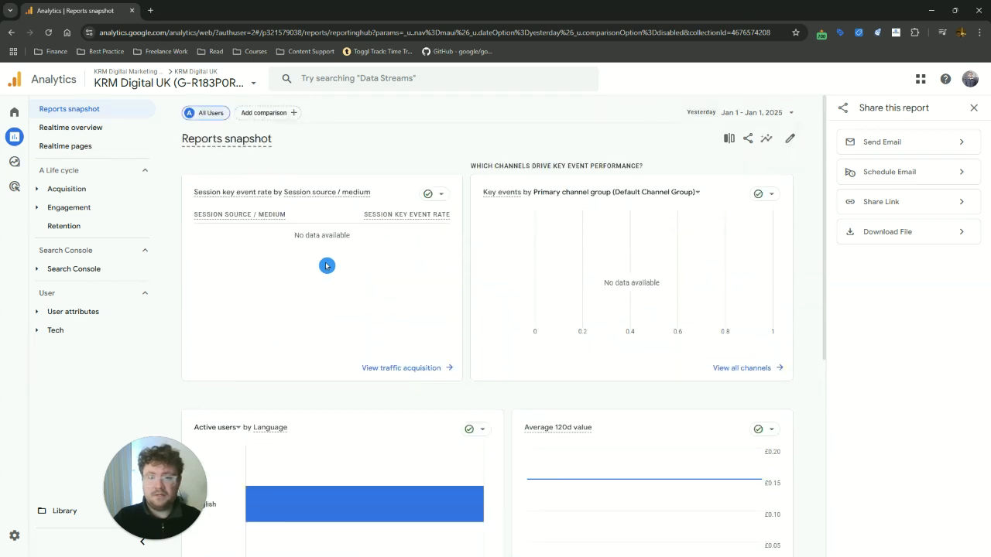
{"action": "mouse_move", "coordinate": [297, 196]}
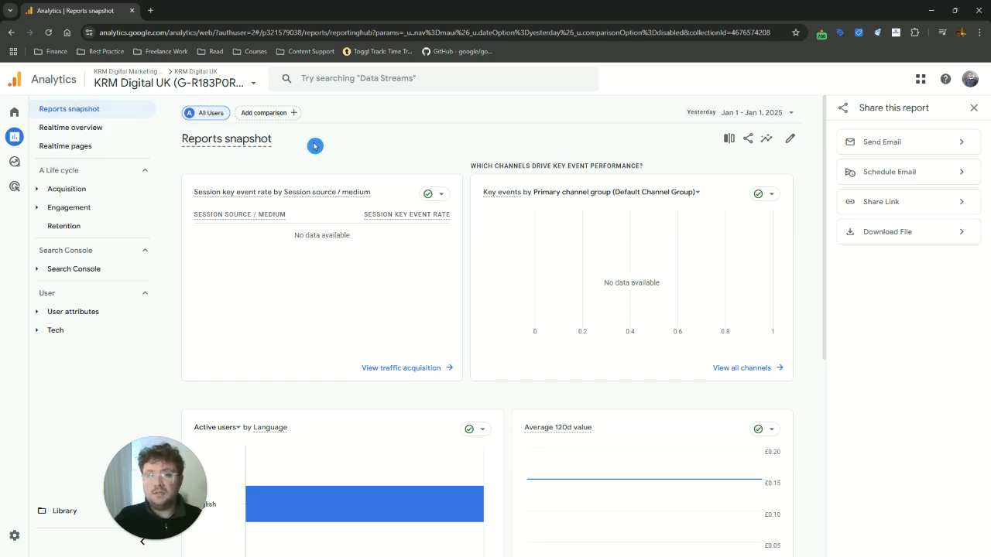
{"action": "scroll", "coordinate": [331, 277], "scroll_direction": "down", "scroll_amount": 3}
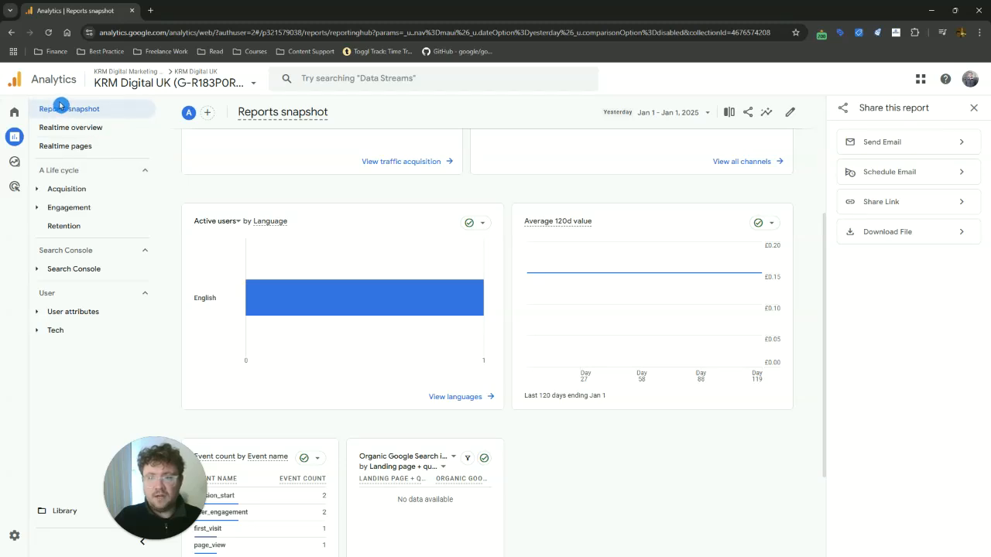
{"action": "scroll", "coordinate": [247, 261], "scroll_direction": "down", "scroll_amount": 2}
{"action": "scroll", "coordinate": [524, 337], "scroll_direction": "up", "scroll_amount": 4}
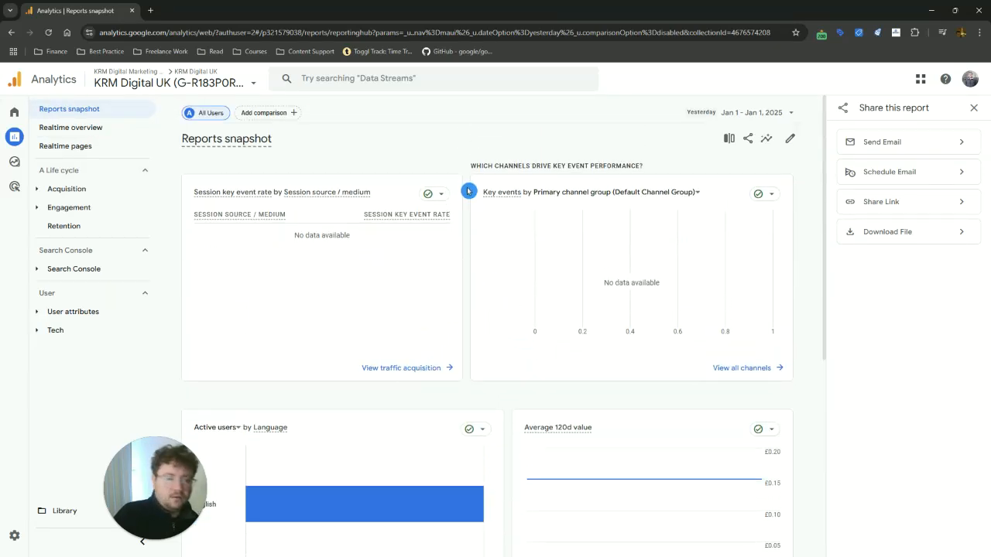